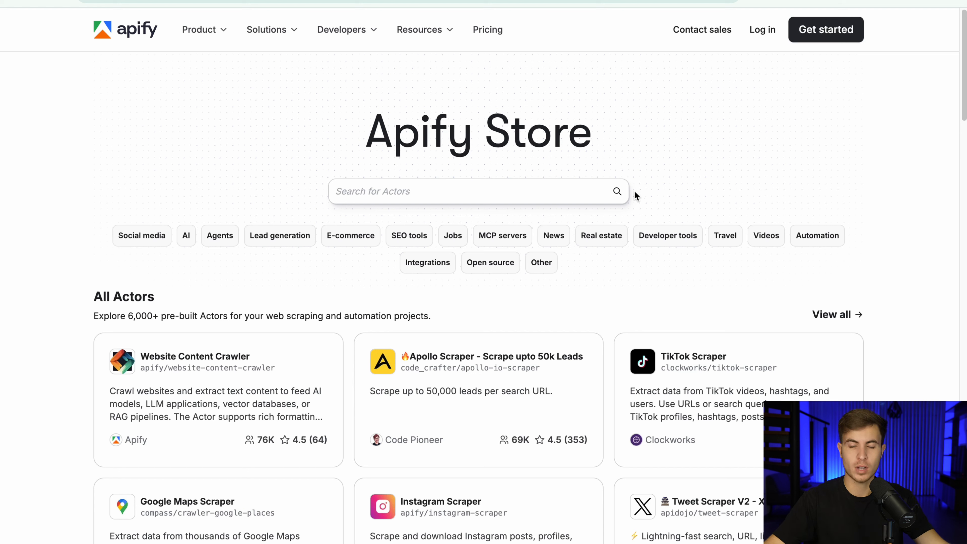
- Browse the Apify Store and its full All Actors catalogue to examine the available scrapers
scroll(691, 326, "down", 10)
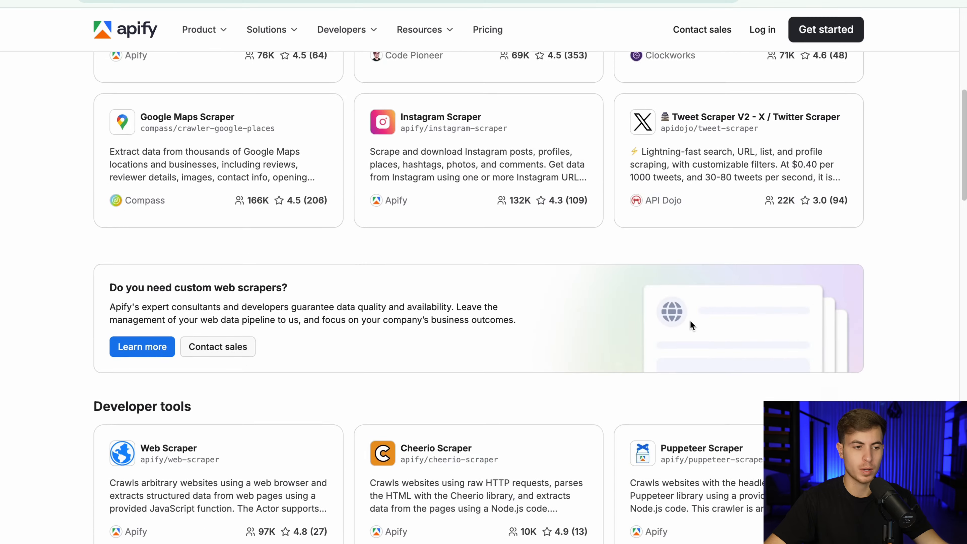
scroll(691, 325, "up", 5)
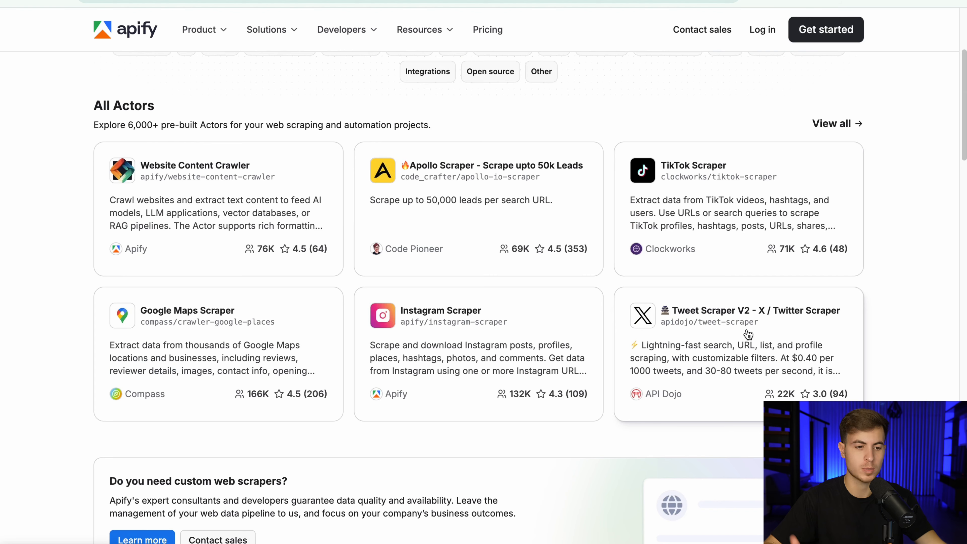
scroll(748, 335, "down", 1)
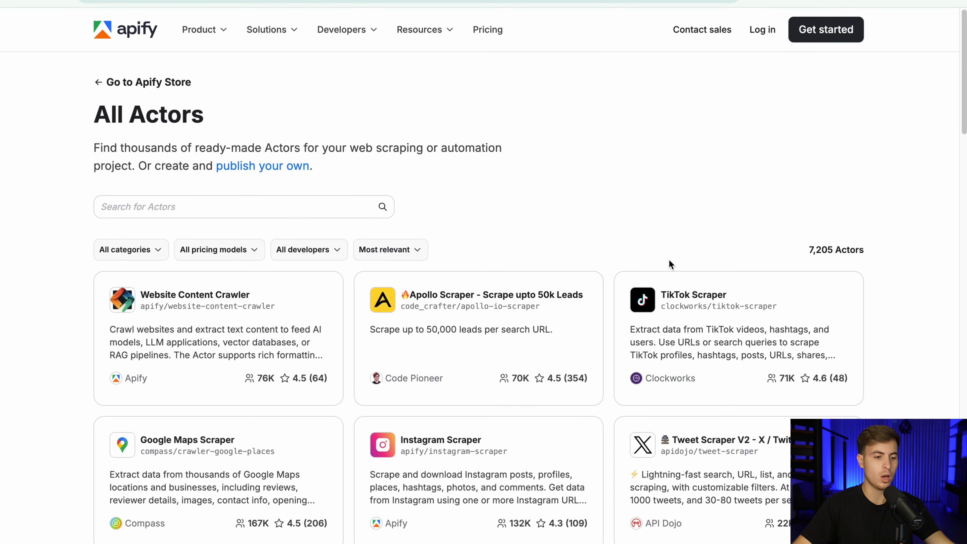
scroll(671, 260, "down", 20)
scroll(672, 262, "down", 15)
scroll(680, 255, "up", 10)
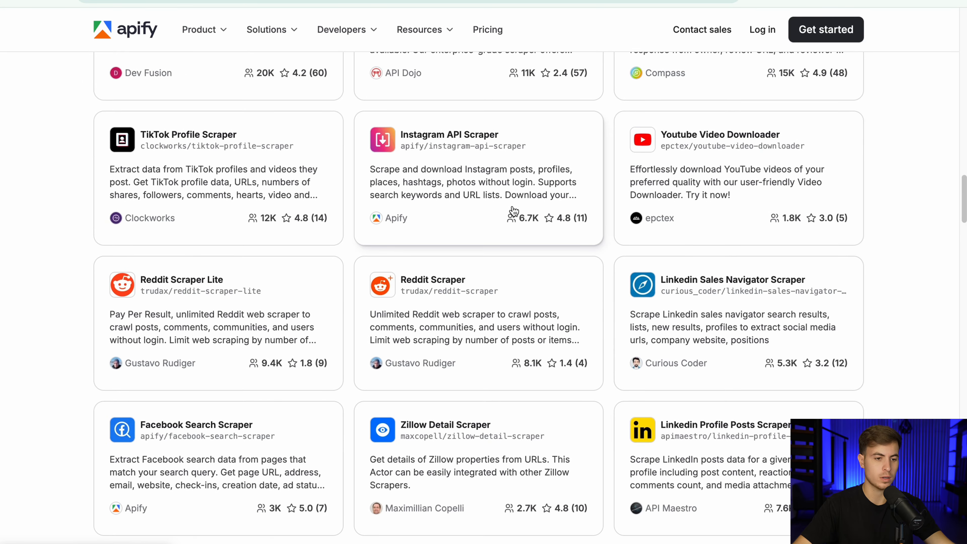
scroll(513, 212, "down", 5)
scroll(319, 215, "down", 10)
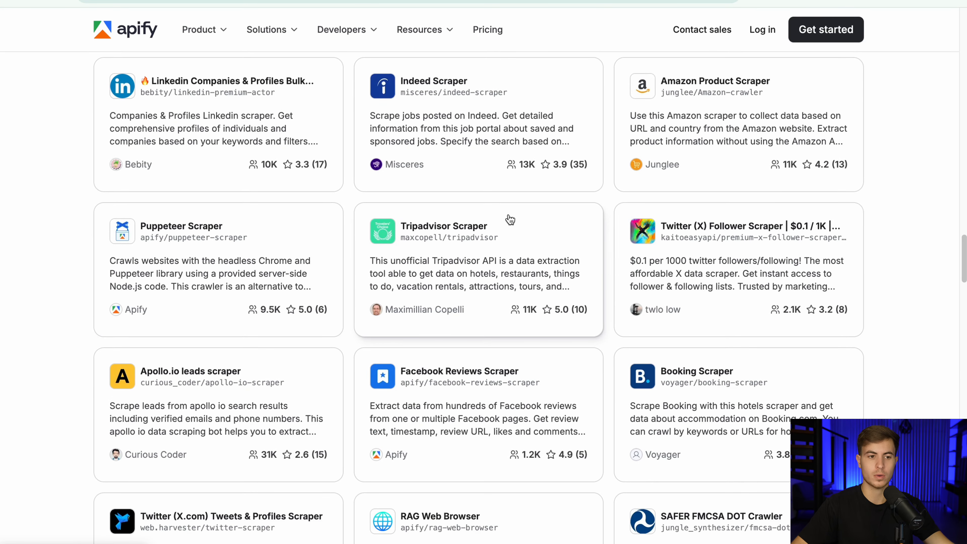
scroll(510, 219, "down", 10)
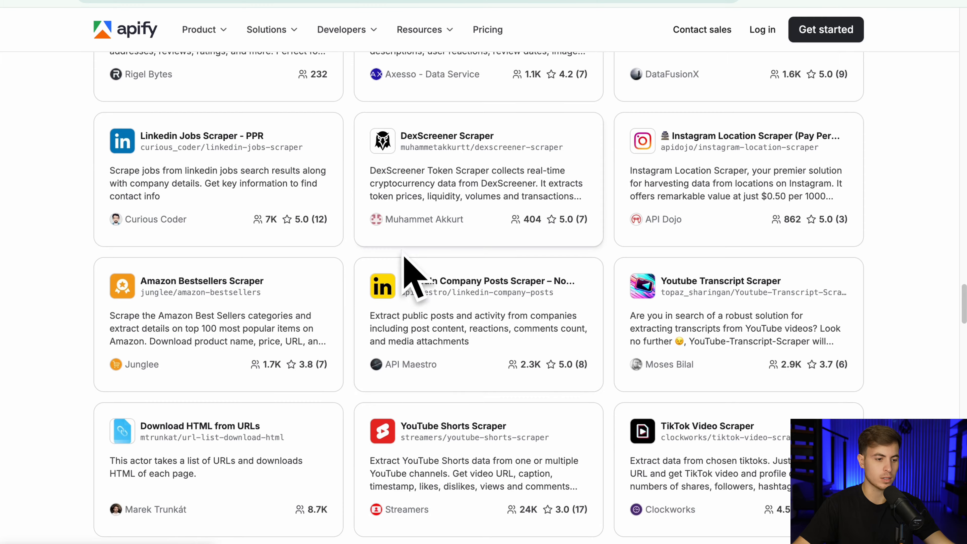
scroll(518, 313, "down", 10)
scroll(516, 313, "down", 10)
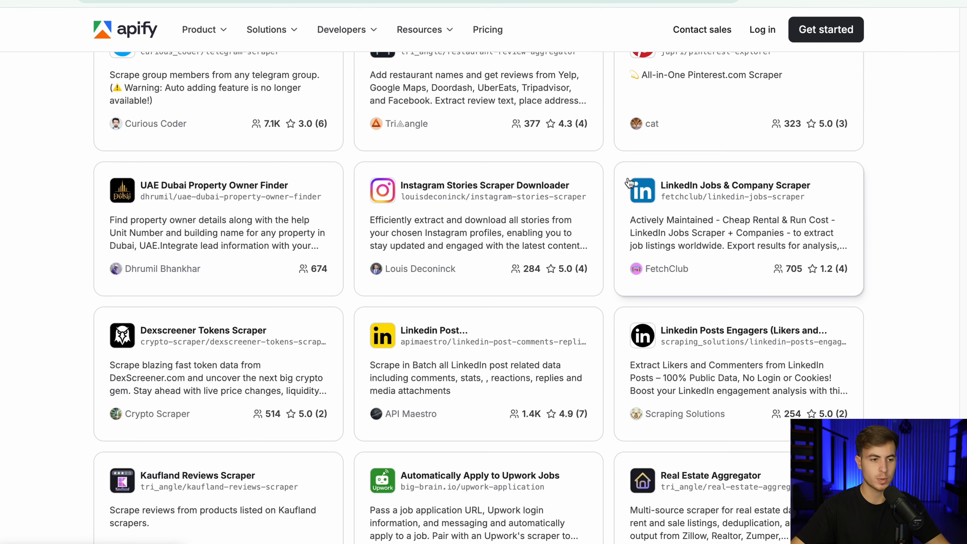
scroll(571, 211, "down", 10)
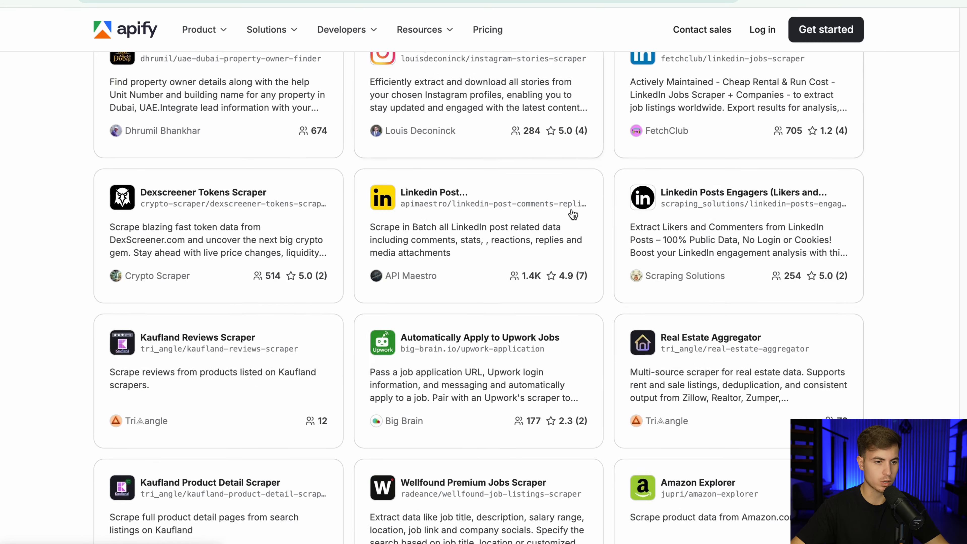
scroll(574, 207, "down", 15)
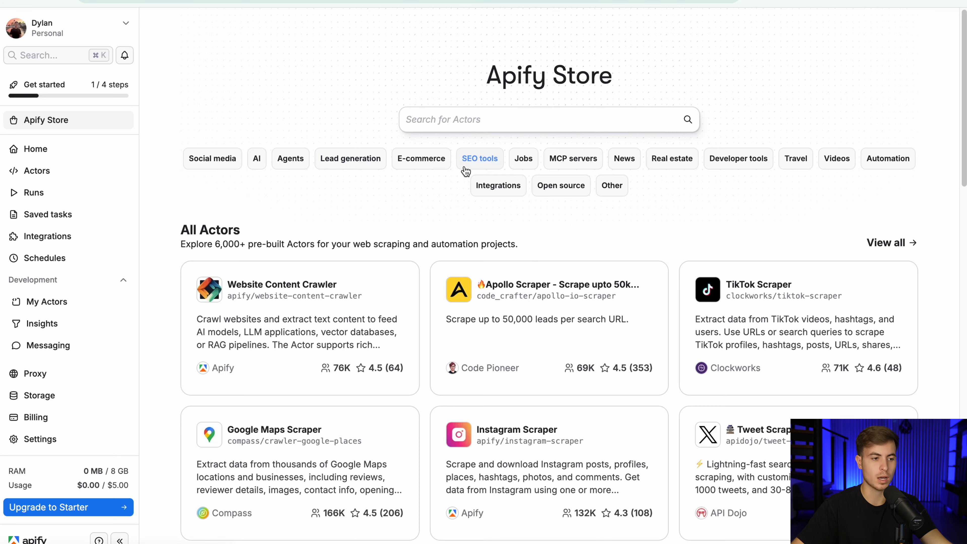
- Open the Google Maps Scraper Actor and bring up its search term, location and number of places inputs
scroll(464, 171, "down", 2)
left_click(353, 394)
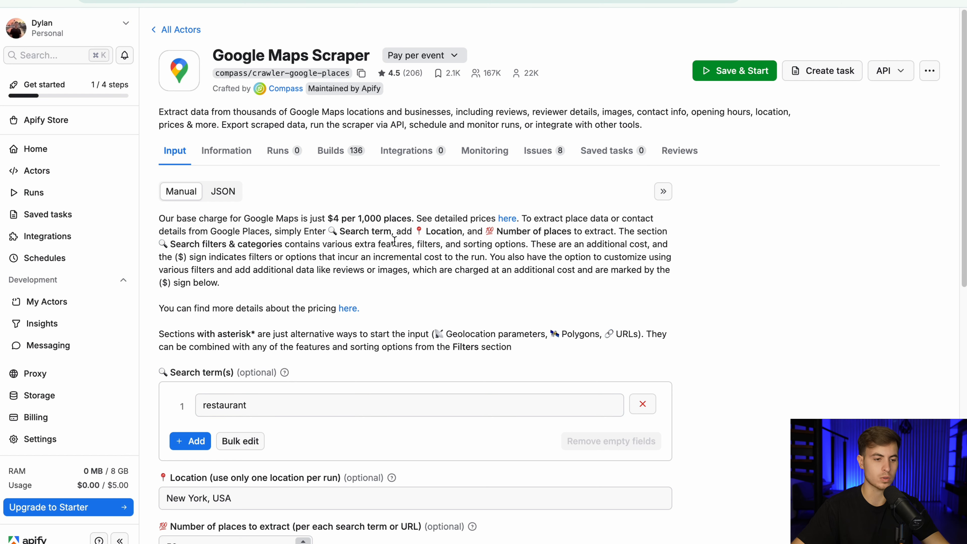
scroll(394, 241, "down", 1)
scroll(372, 319, "down", 5)
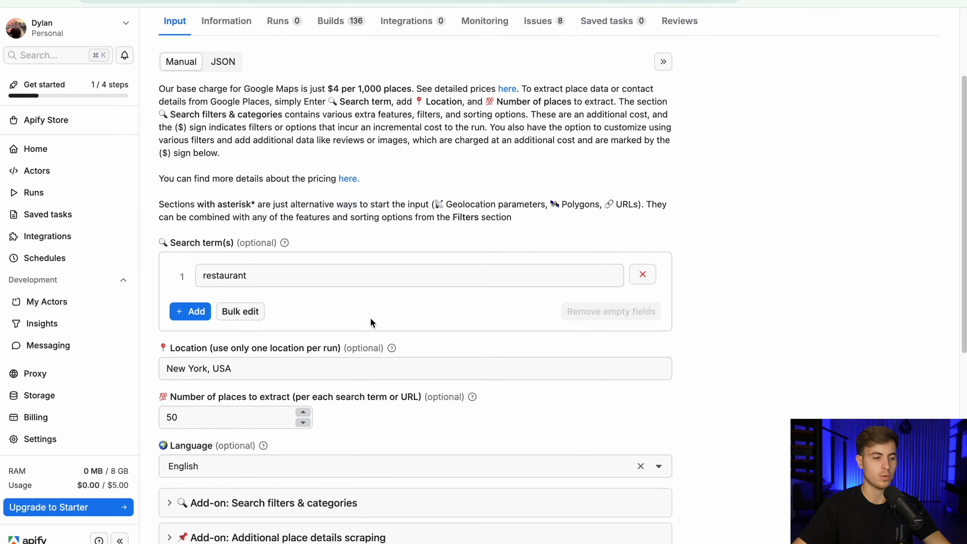
- Add sushi and habachi as extra search terms and remove both again, keeping only restaurant
left_click(265, 229)
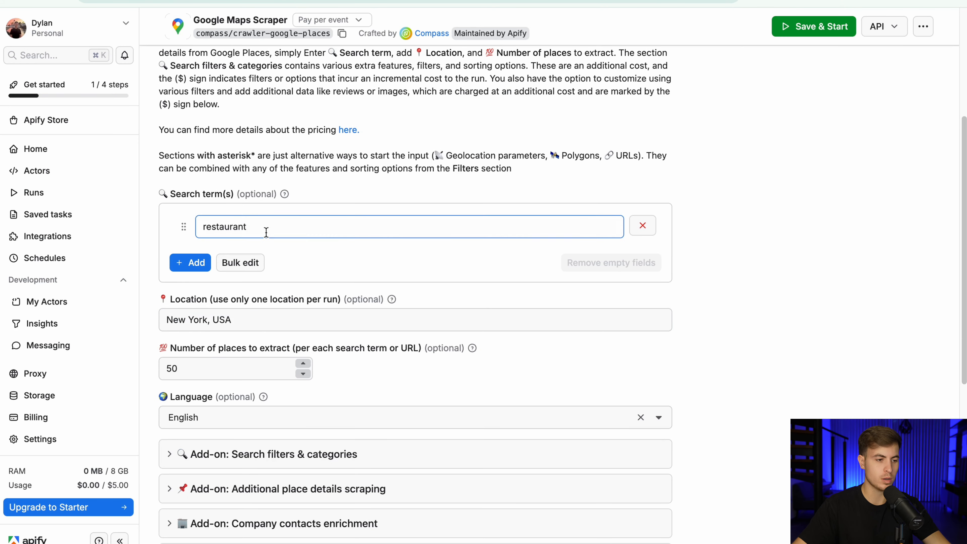
left_click(207, 263)
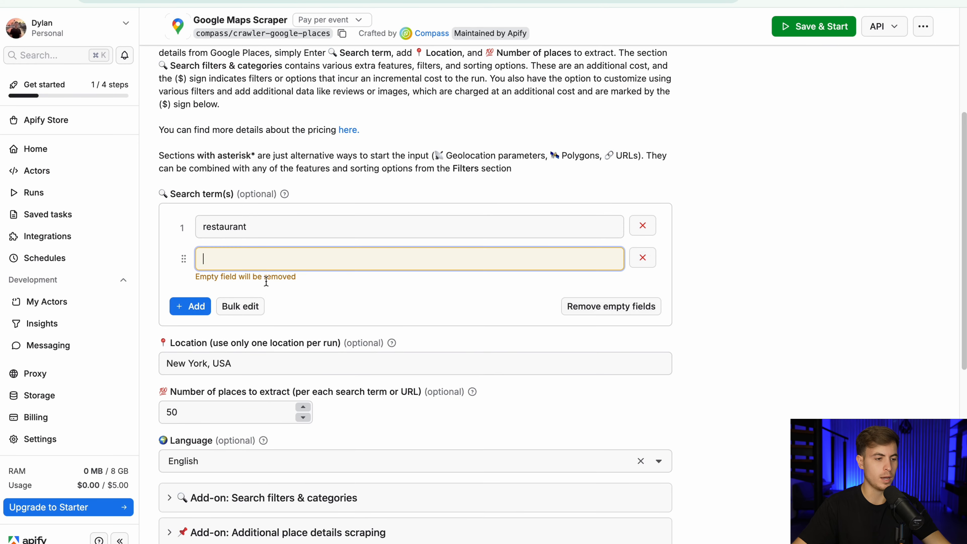
type("sushi")
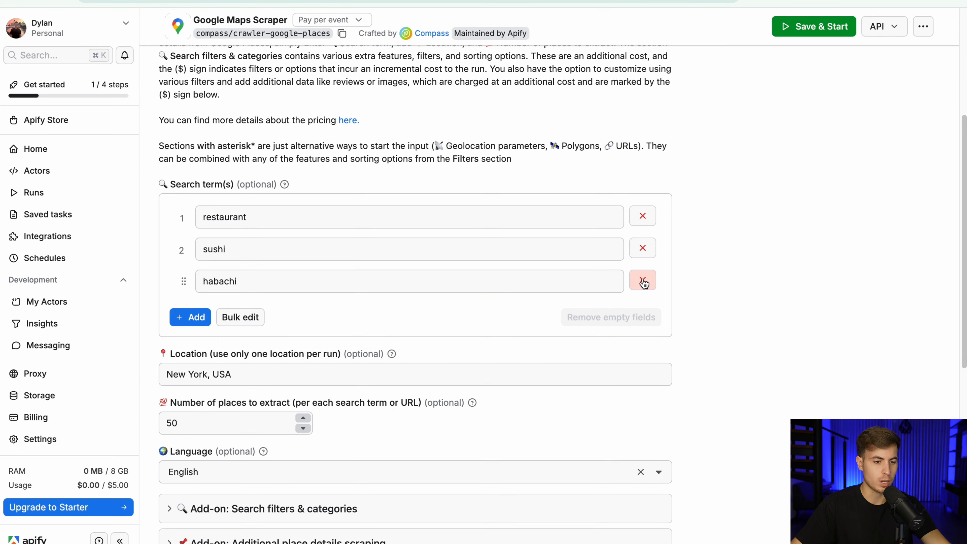
left_click(643, 281)
left_click(643, 249)
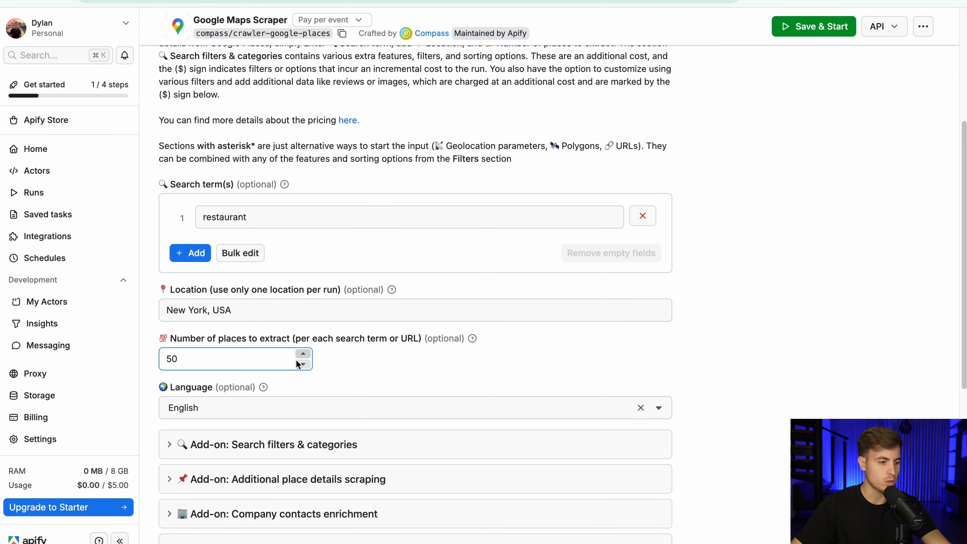
- Check the number of places to extract, and expand the Search filters & categories add-on to view its place categories
left_click(279, 352)
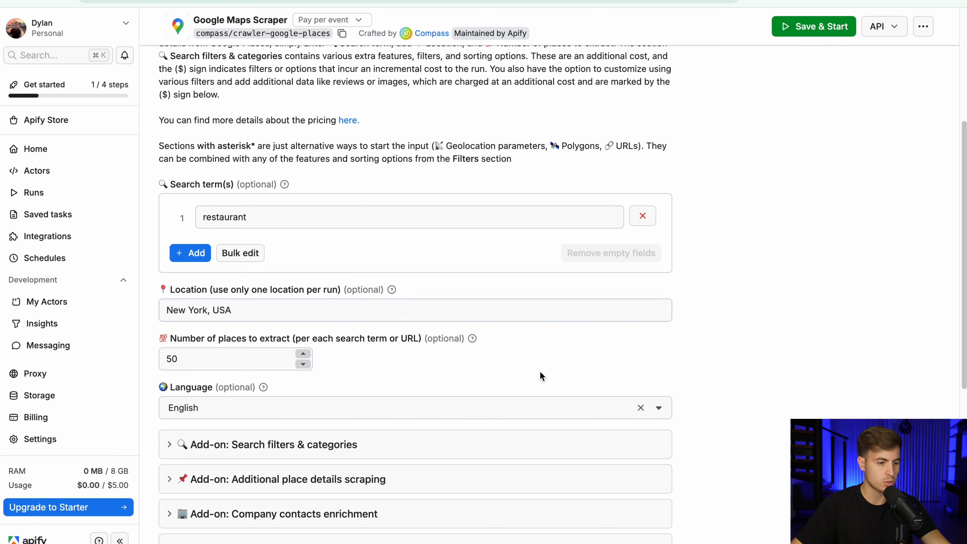
double_click(253, 356)
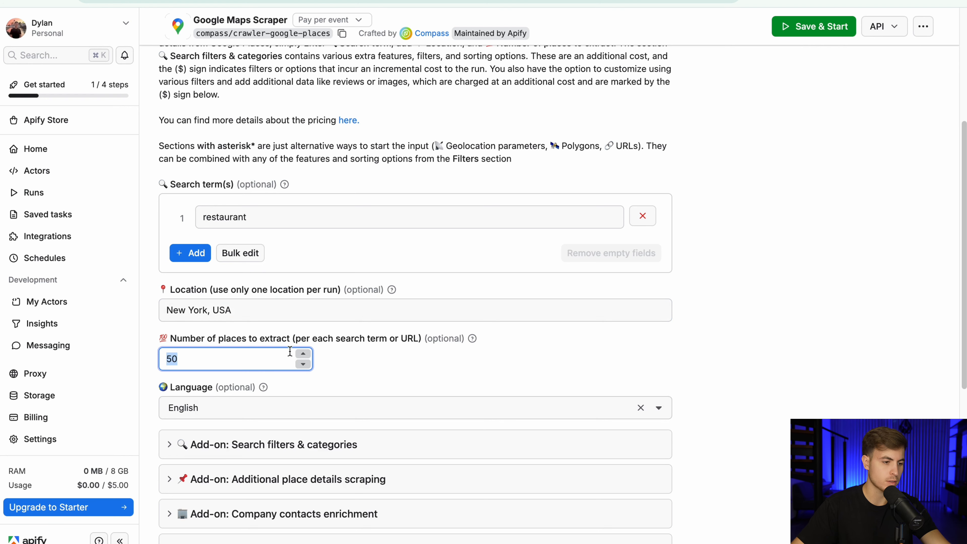
scroll(420, 283, "down", 7)
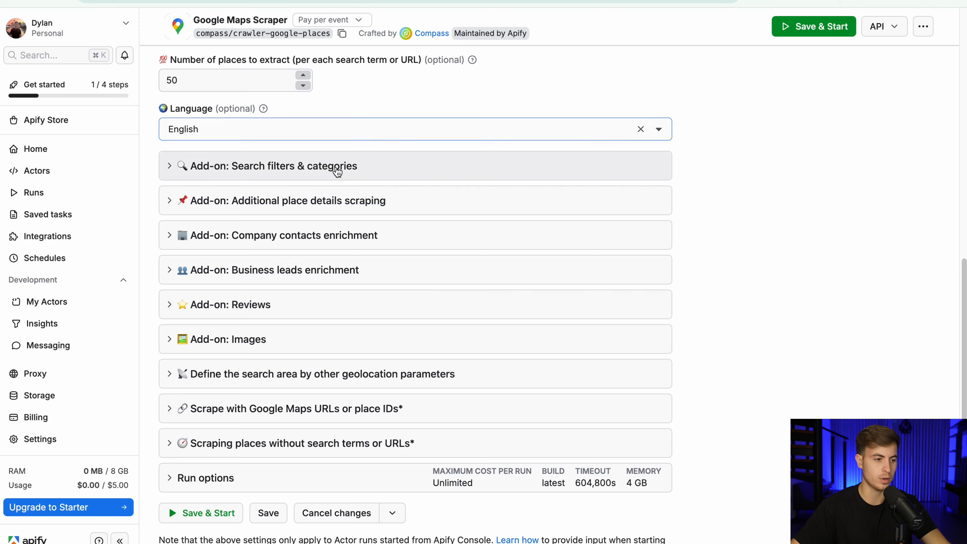
left_click(345, 167)
scroll(445, 242, "down", 7)
scroll(445, 242, "up", 6)
left_click(328, 299)
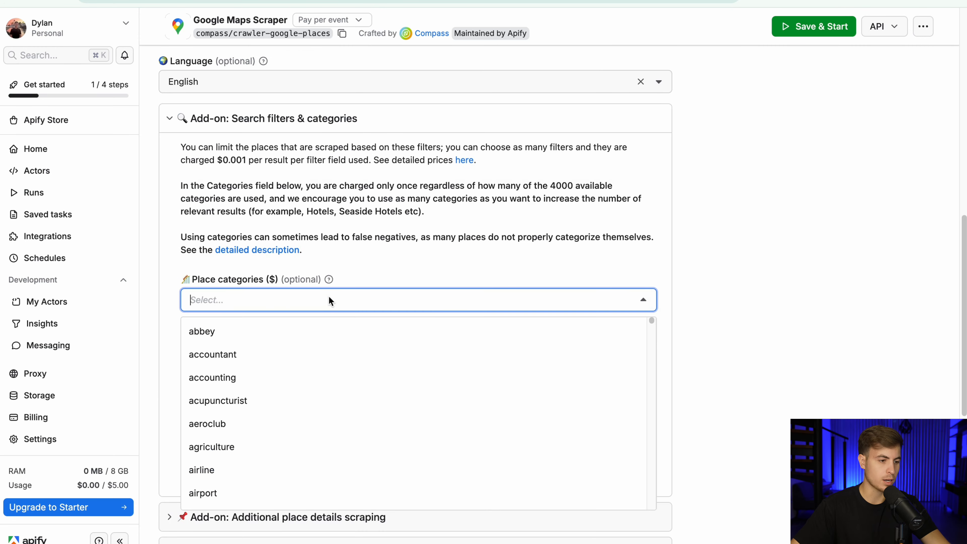
scroll(441, 249, "down", 2)
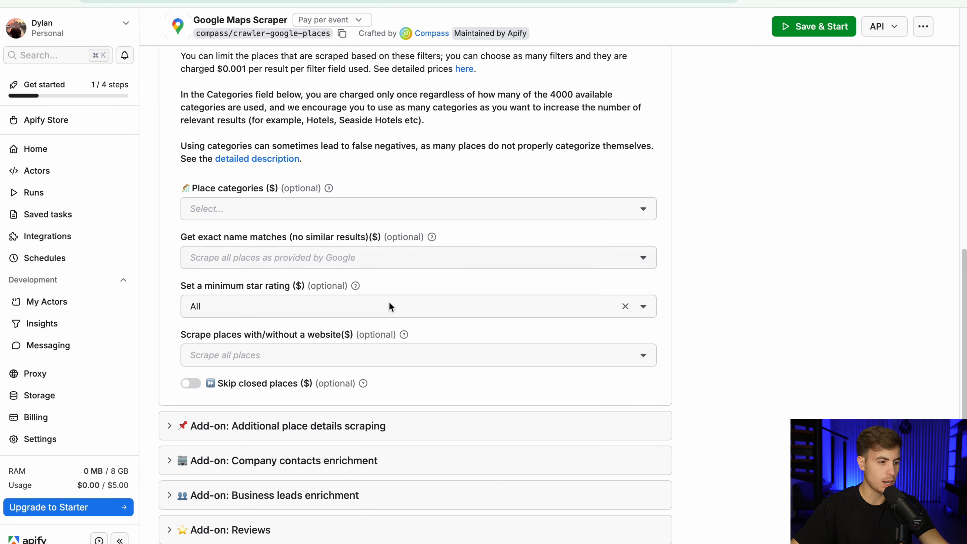
- Set the minimum star rating filter to 2+ star and reset it to All
left_click(381, 305)
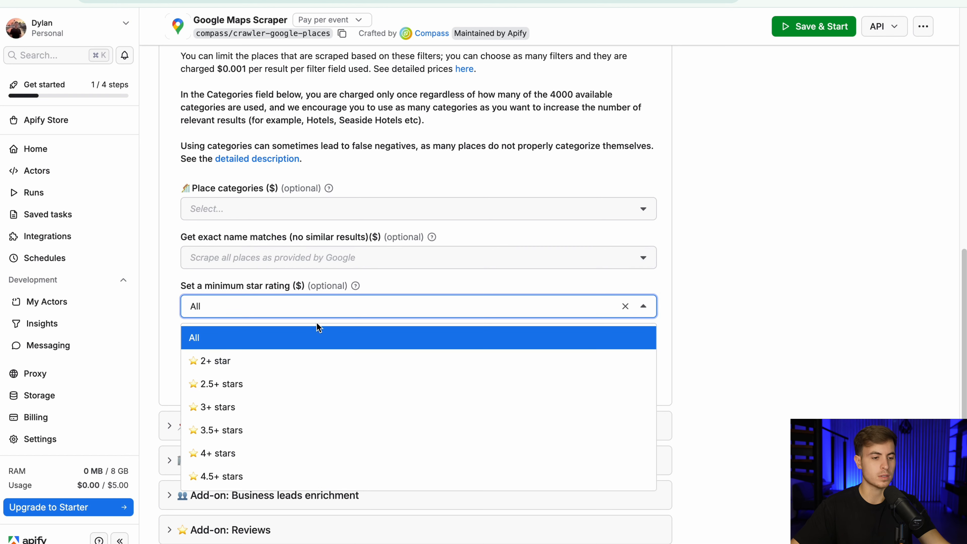
left_click(253, 361)
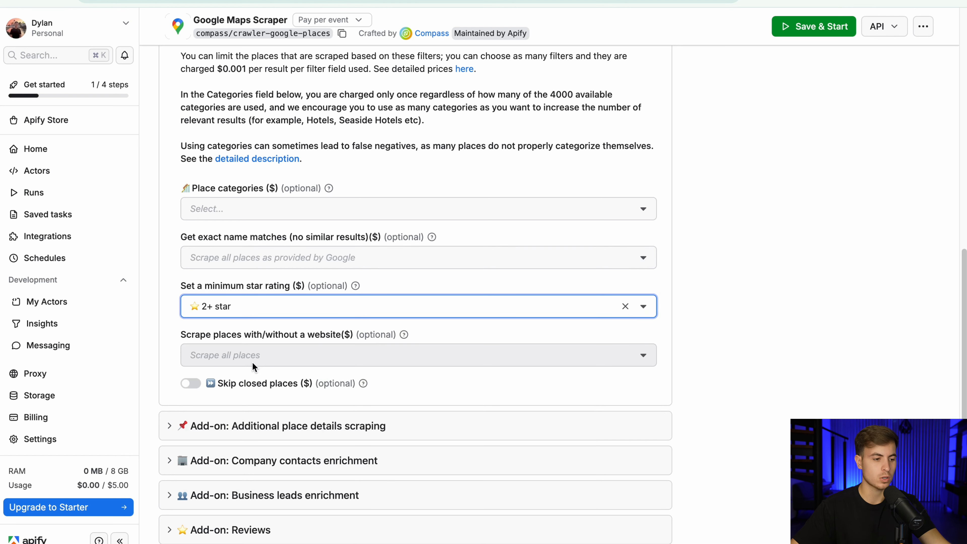
left_click(625, 307)
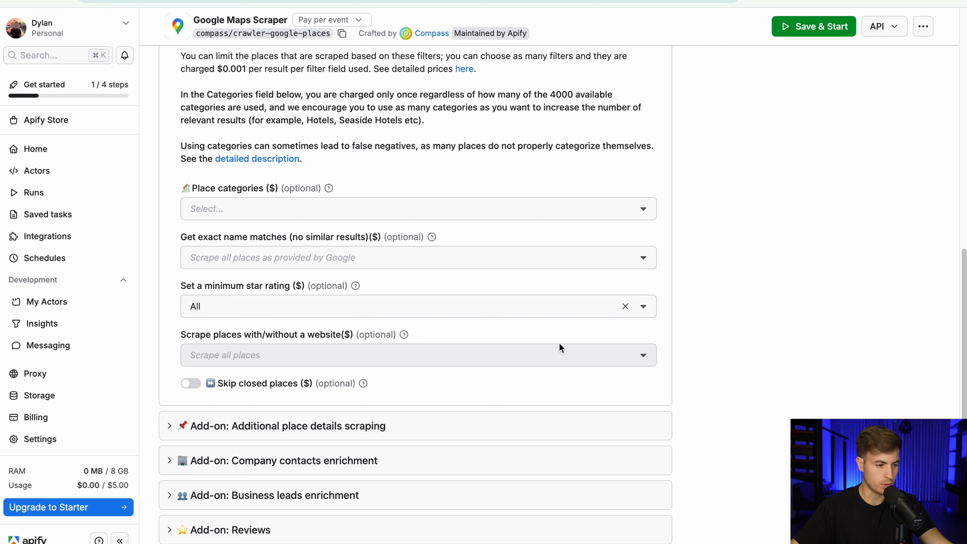
- Expand the Additional place details scraping add-on and try its Include "Web results" option, leaving it off
scroll(628, 341, "down", 7)
left_click(383, 164)
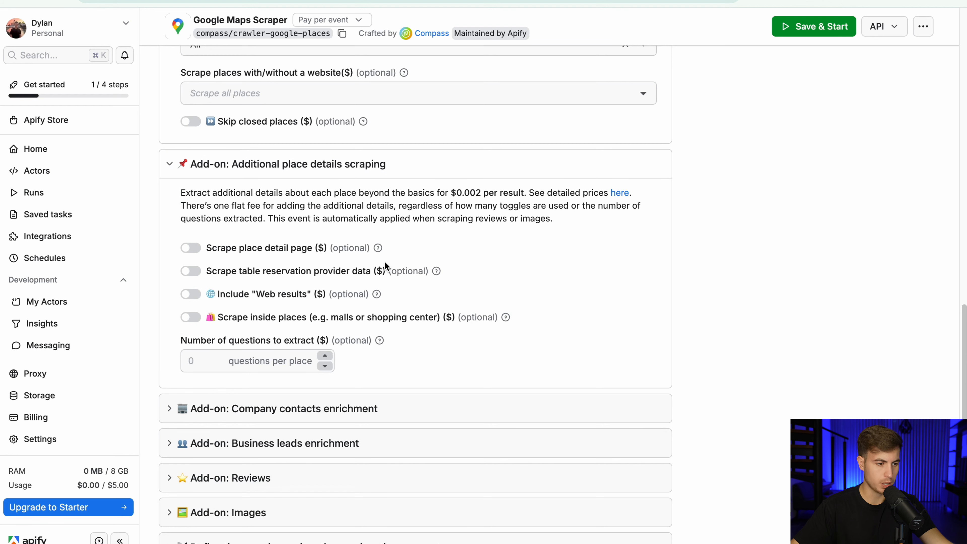
left_click(191, 296)
left_click(191, 298)
- Expand the Company contacts enrichment, Business leads enrichment and Reviews add-ons to view their options
scroll(346, 299, "down", 3)
left_click(345, 290)
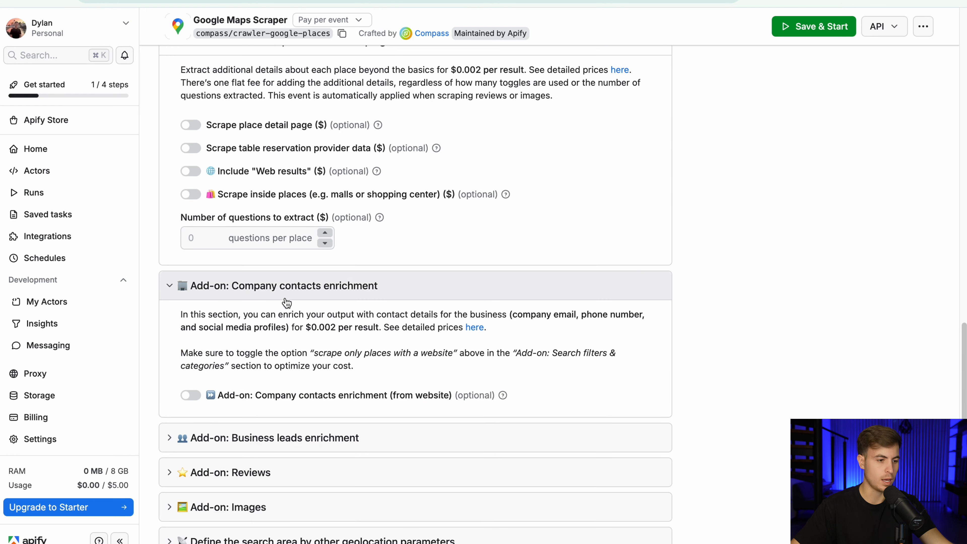
scroll(418, 299, "down", 1)
scroll(449, 318, "down", 5)
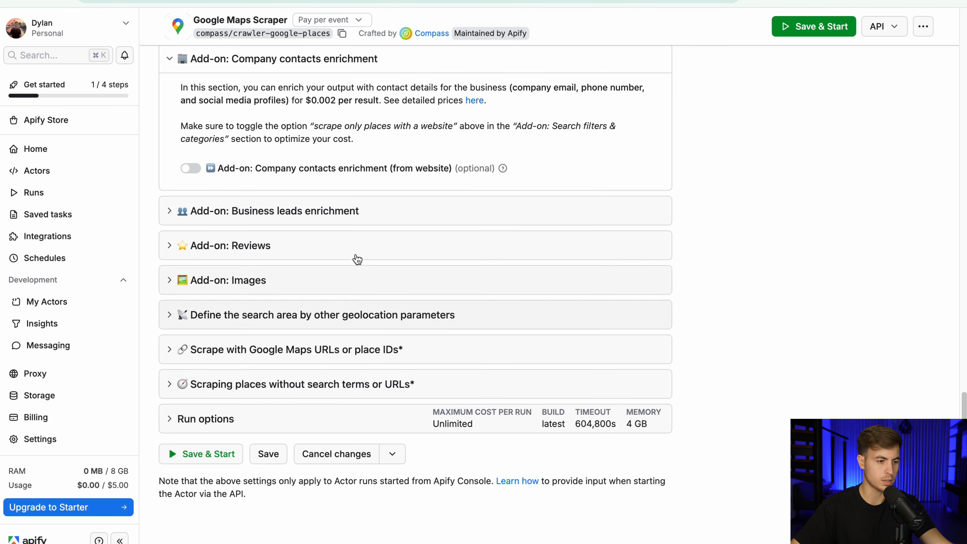
left_click(360, 210)
scroll(434, 255, "down", 5)
scroll(381, 268, "down", 2)
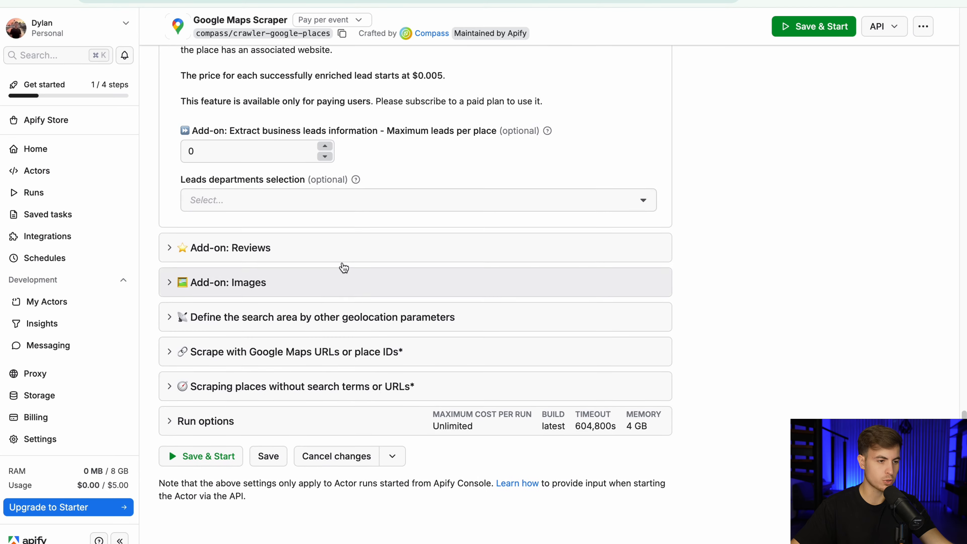
scroll(420, 143, "up", 1)
left_click(300, 269)
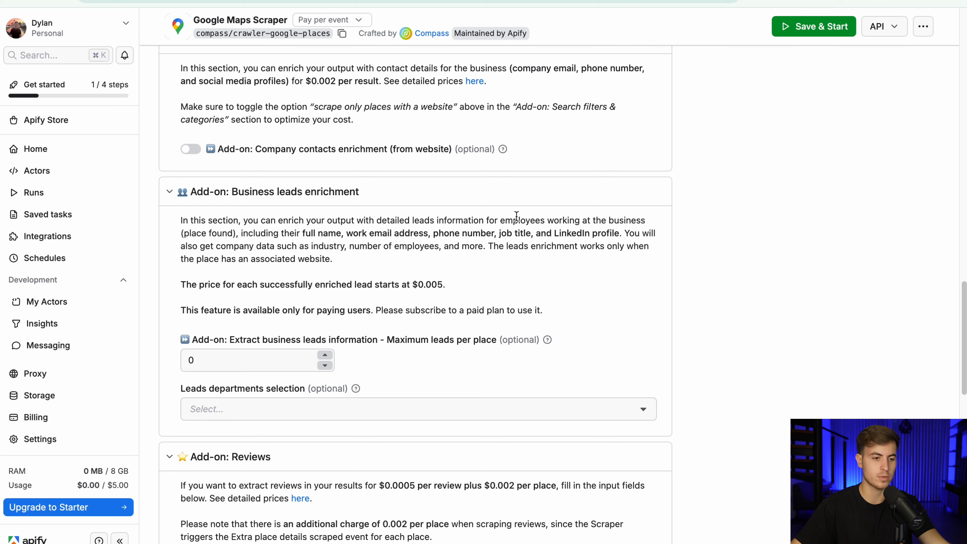
- Read which employee contact details the Business leads enrichment add-on can extract, highlighting them in its description
left_click_drag(244, 241, 460, 229)
left_click(349, 230)
left_click_drag(360, 244, 452, 233)
left_click_drag(534, 235, 590, 229)
left_click(571, 246)
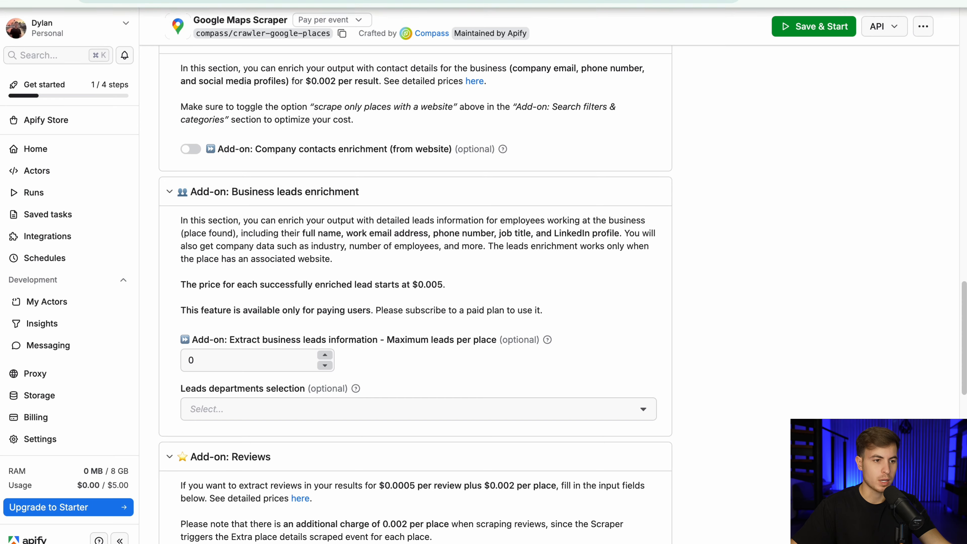
- Look over the remaining review options and collapse all the expanded add-on sections
scroll(543, 282, "down", 10)
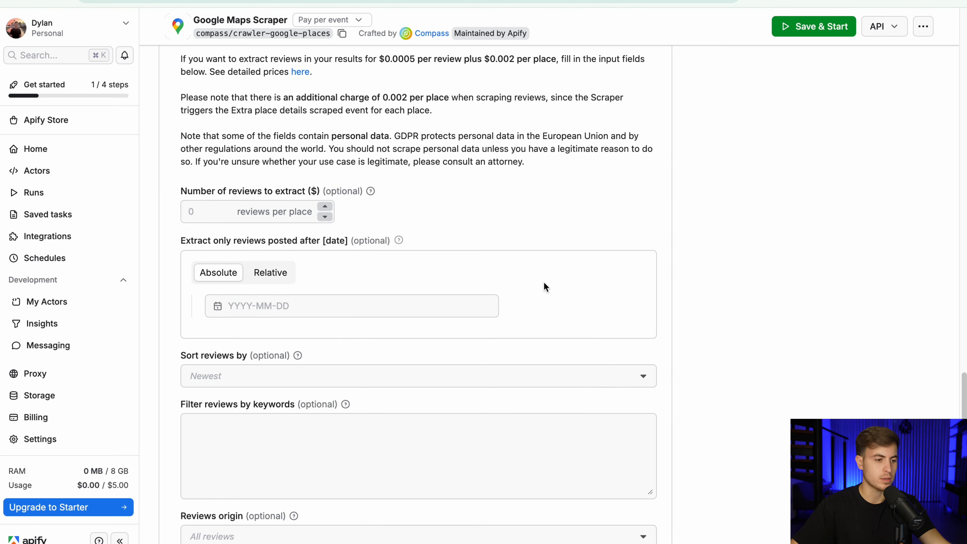
scroll(542, 283, "up", 15)
scroll(546, 290, "down", 20)
scroll(326, 300, "up", 7)
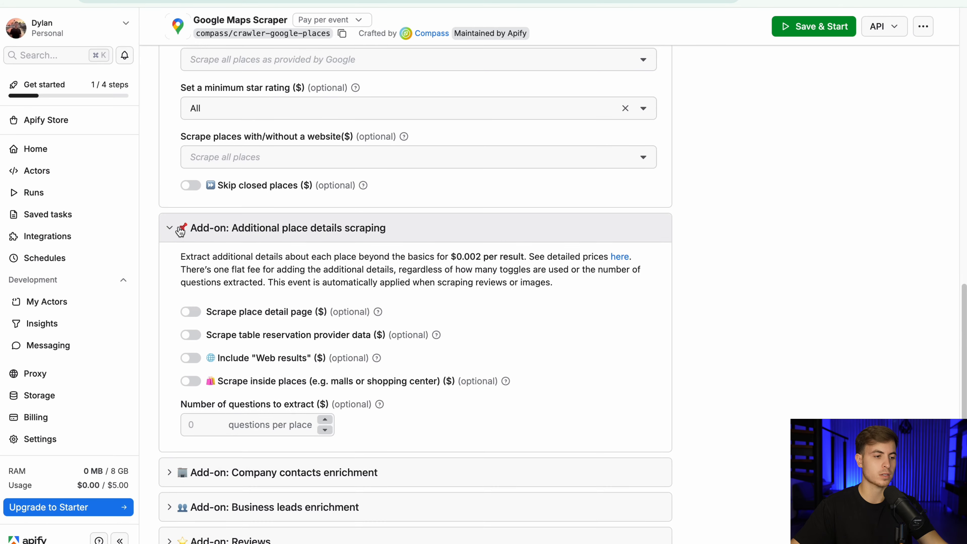
scroll(271, 245, "up", 15)
scroll(263, 248, "down", 5)
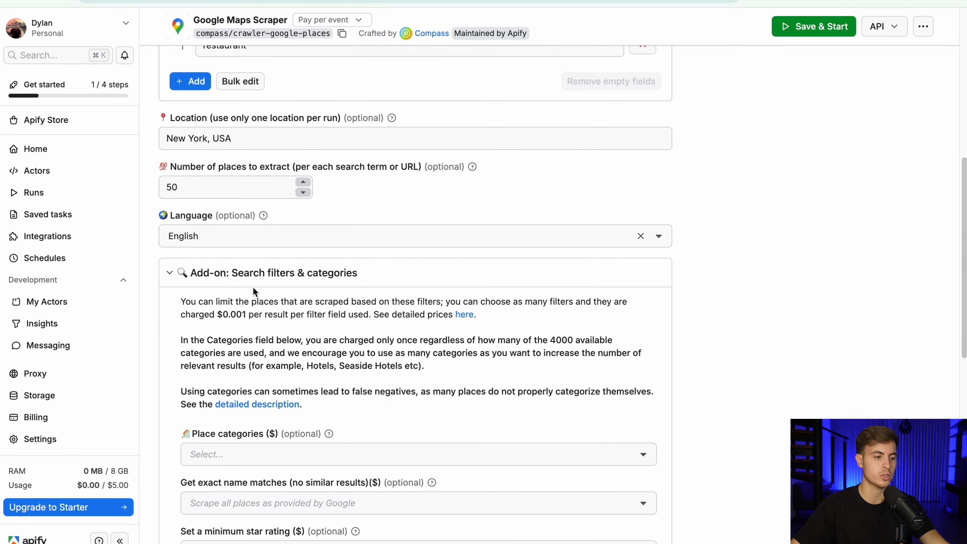
left_click(176, 280)
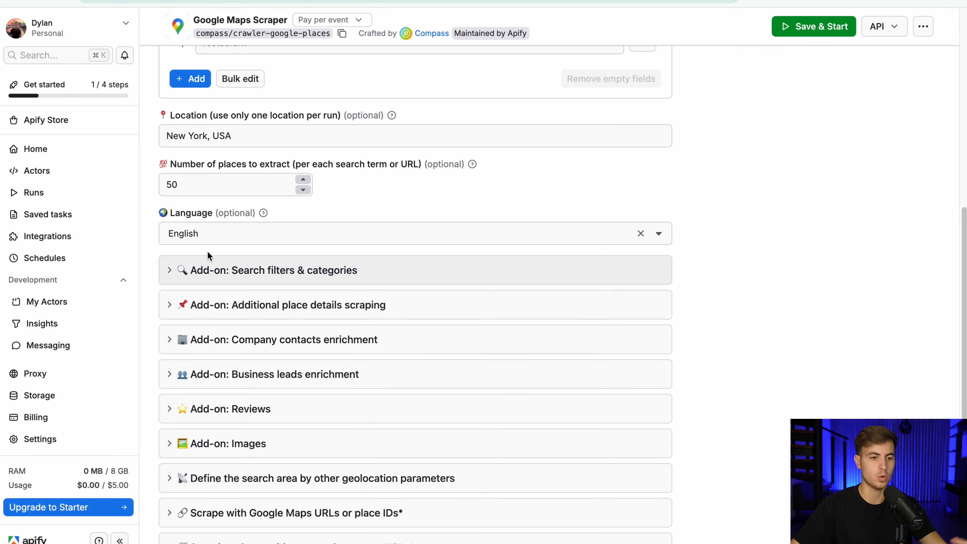
- Open the scraper's API endpoints, look over the list and copy the Run Actor endpoint URL
scroll(207, 250, "up", 10)
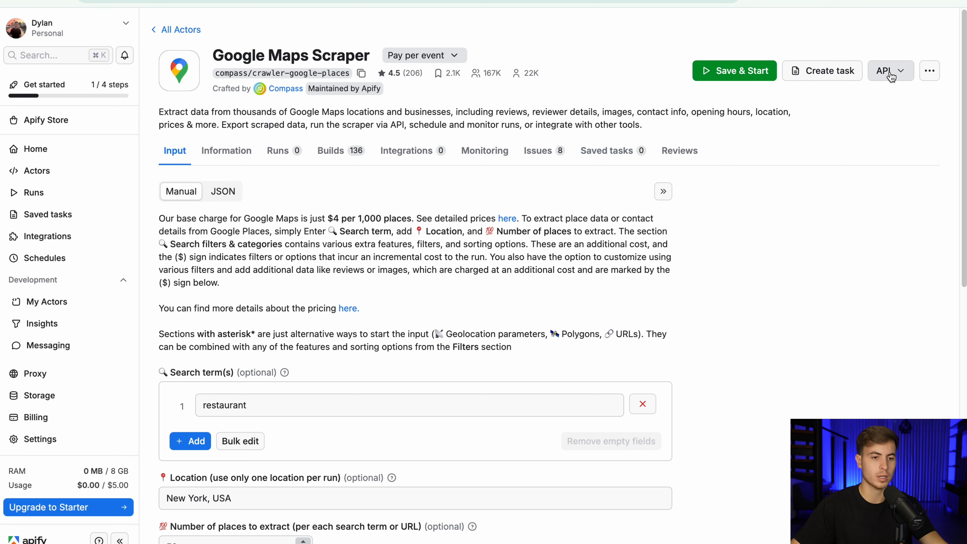
left_click(889, 77)
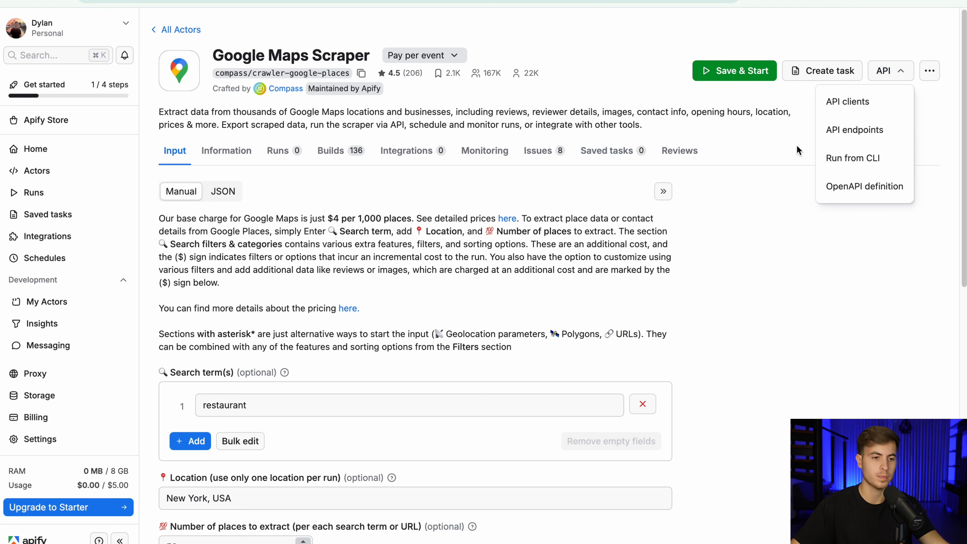
left_click(854, 129)
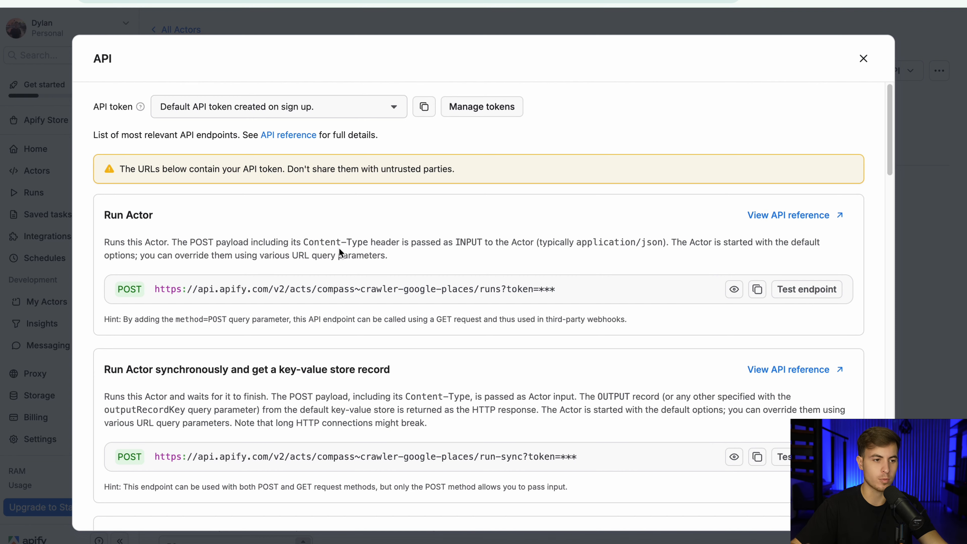
scroll(230, 368, "down", 3)
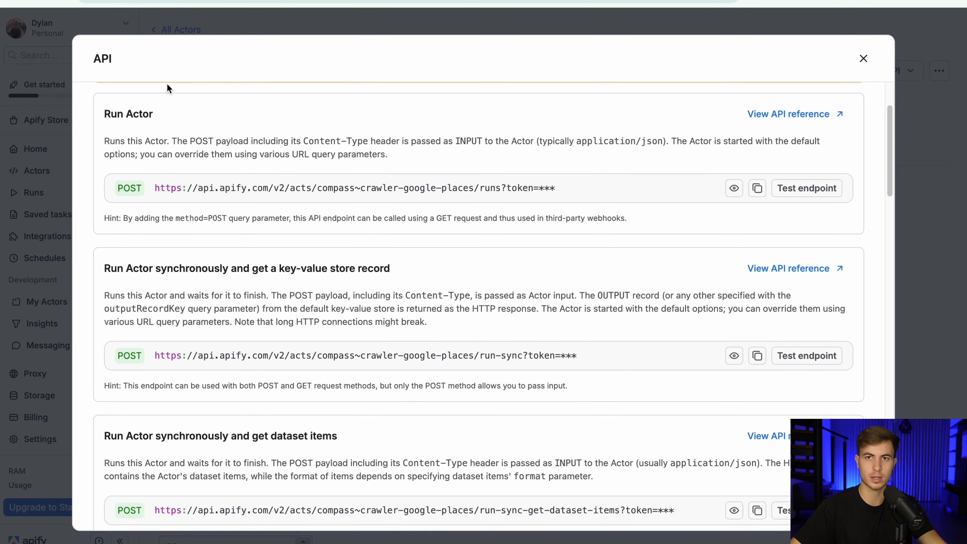
scroll(251, 299, "down", 1)
scroll(241, 319, "up", 4)
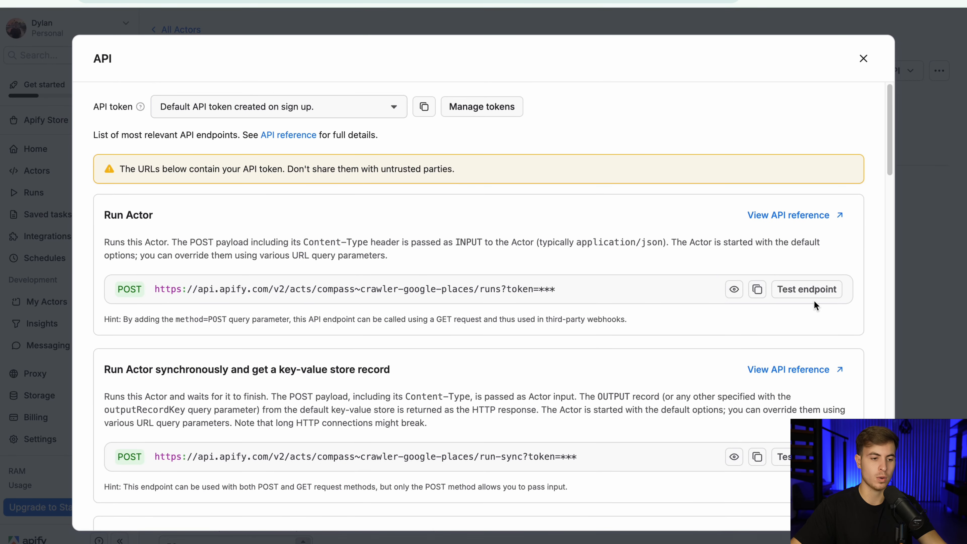
left_click(758, 291)
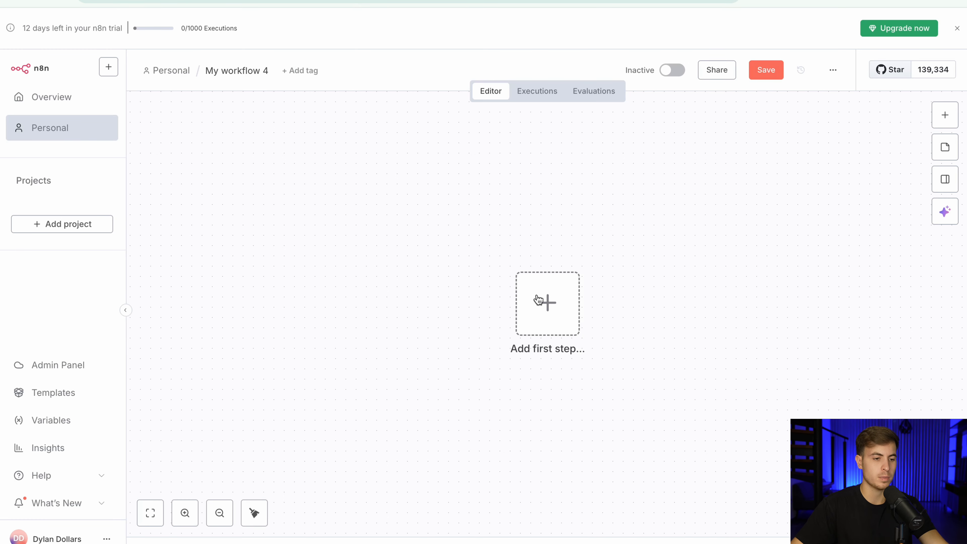
- Switch to n8n and start the empty workflow with a manual trigger followed by an HTTP Request node
left_click(557, 302)
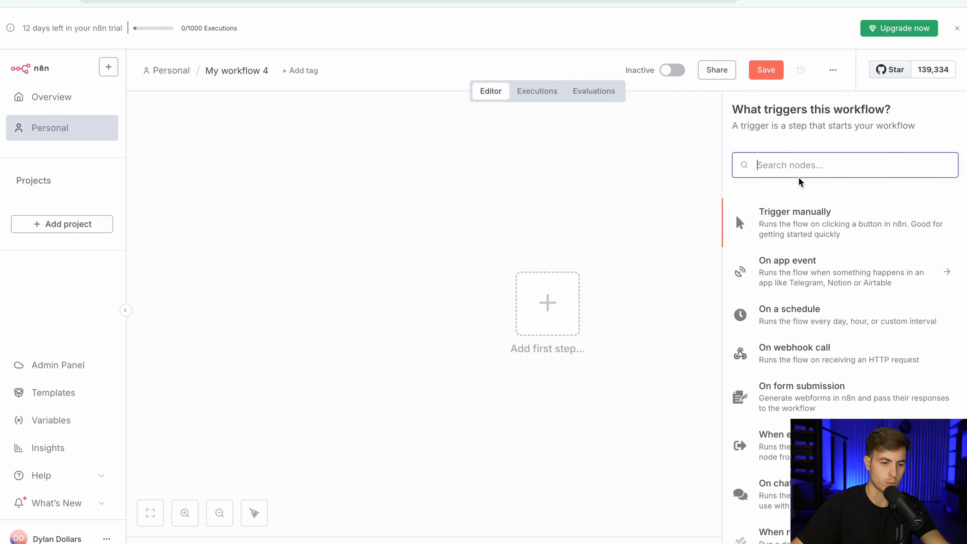
left_click(769, 234)
key("Tab")
type("h")
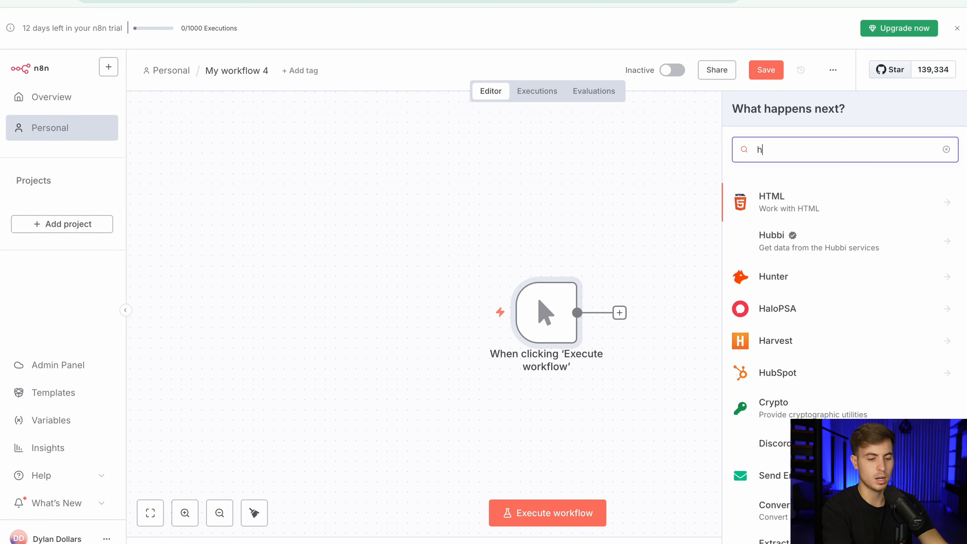
type("ttp")
key("Return")
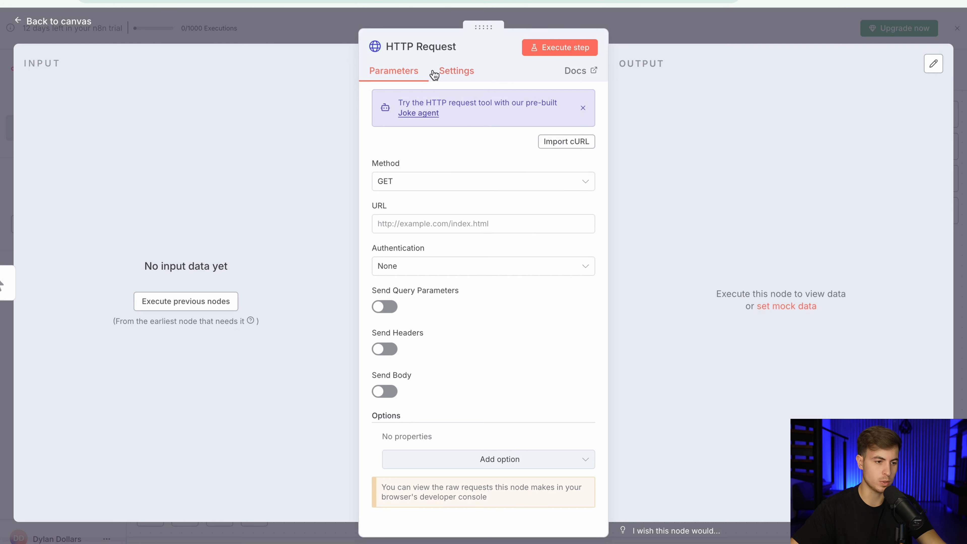
- Set the HTTP Request method to POST and paste the copied Run Actor URL, including its API token, as the URL
left_click(468, 182)
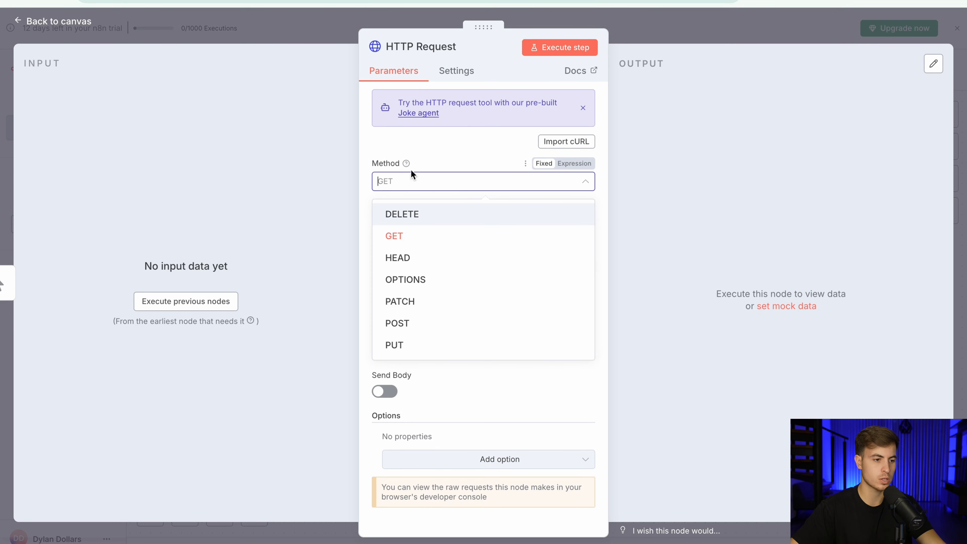
left_click(421, 325)
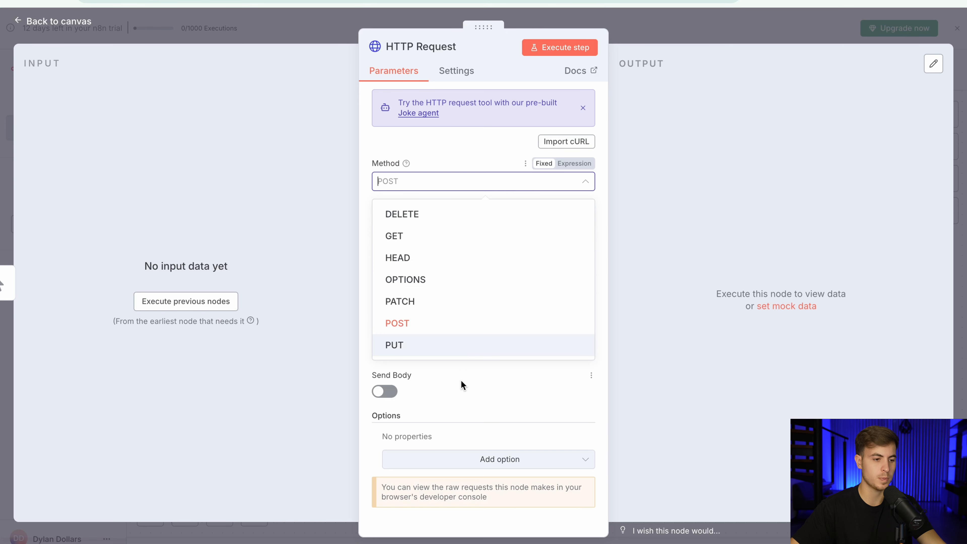
left_click(460, 322)
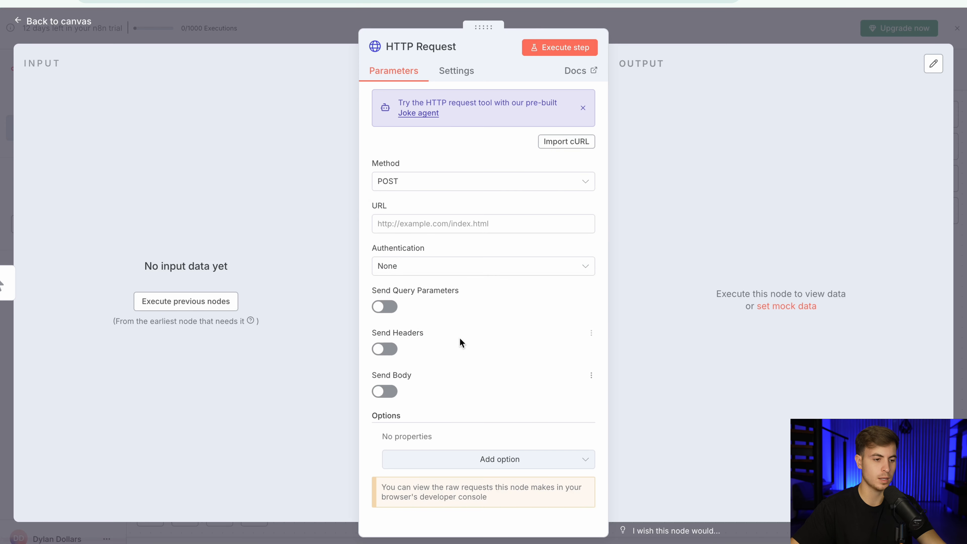
right_click(478, 222)
left_click(499, 330)
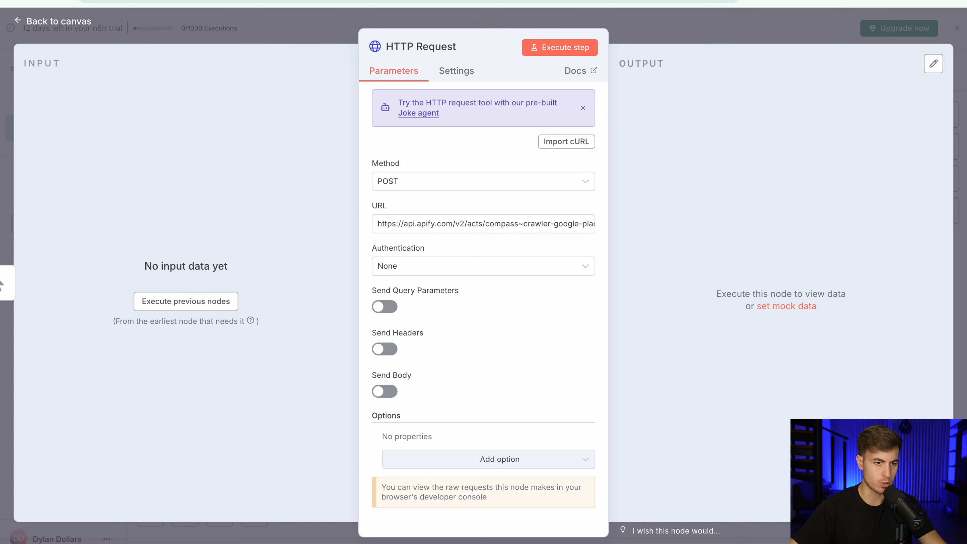
- Specify the request body using JSON, paste in the Google Maps Scraper's pizza search input from Apify and execute the HTTP Request node
left_click(468, 0)
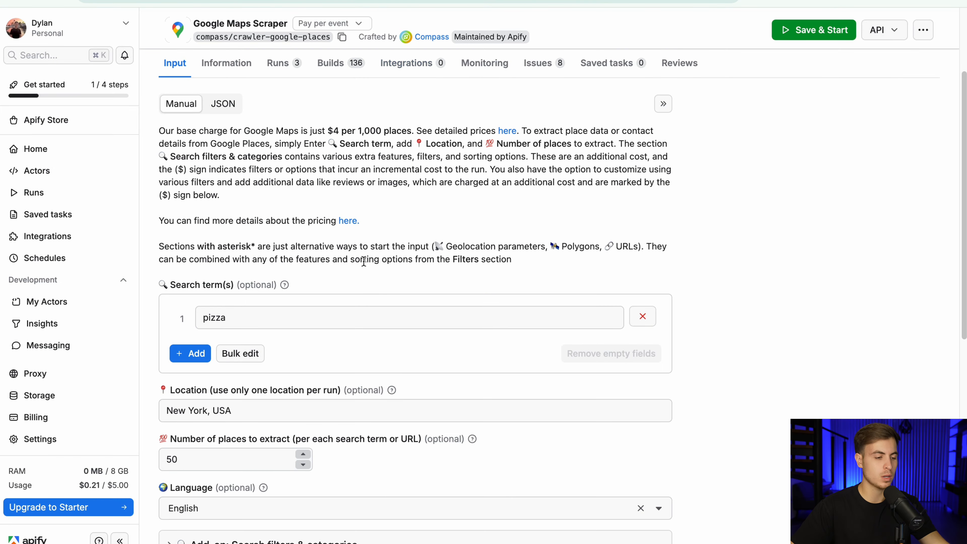
scroll(294, 356, "up", 3)
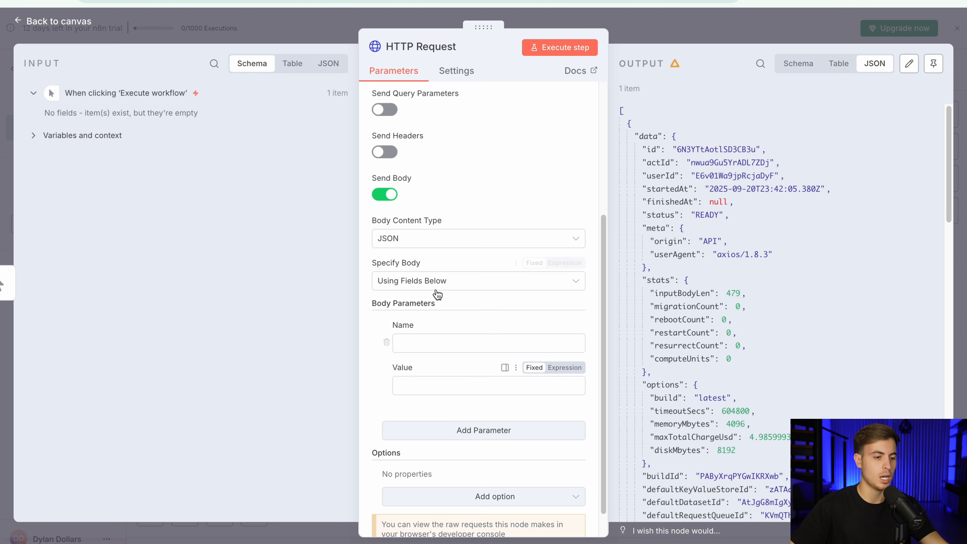
scroll(456, 341, "down", 1)
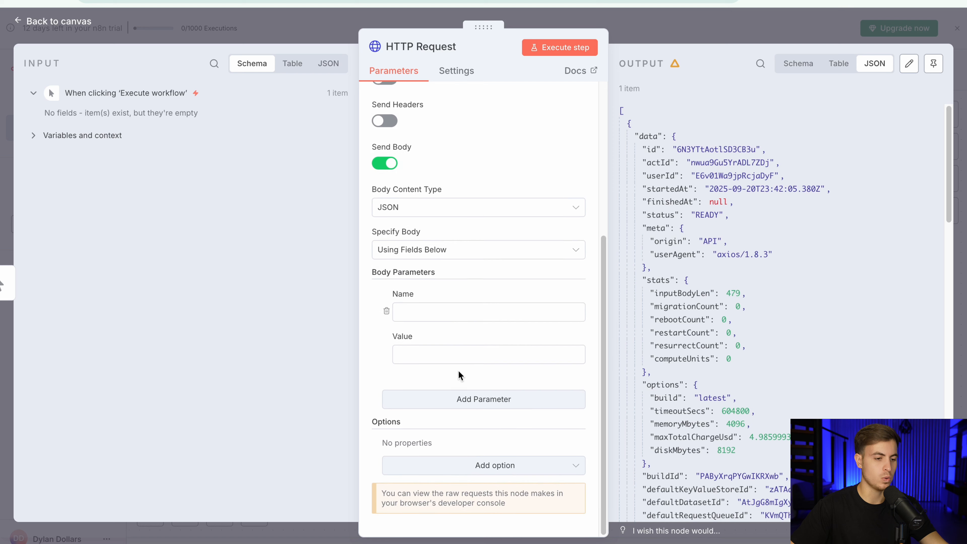
left_click(457, 252)
left_click(438, 302)
left_click(411, 366)
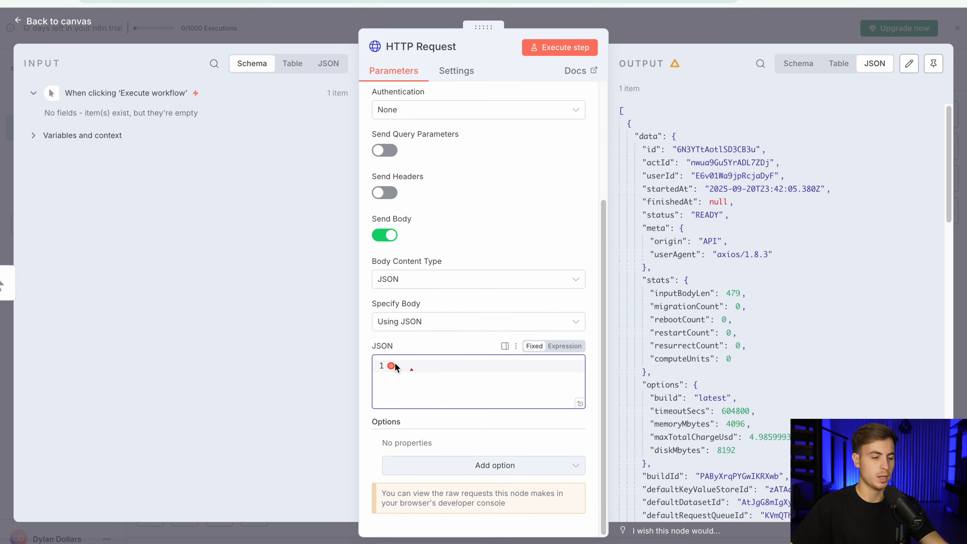
key("ctrl+v")
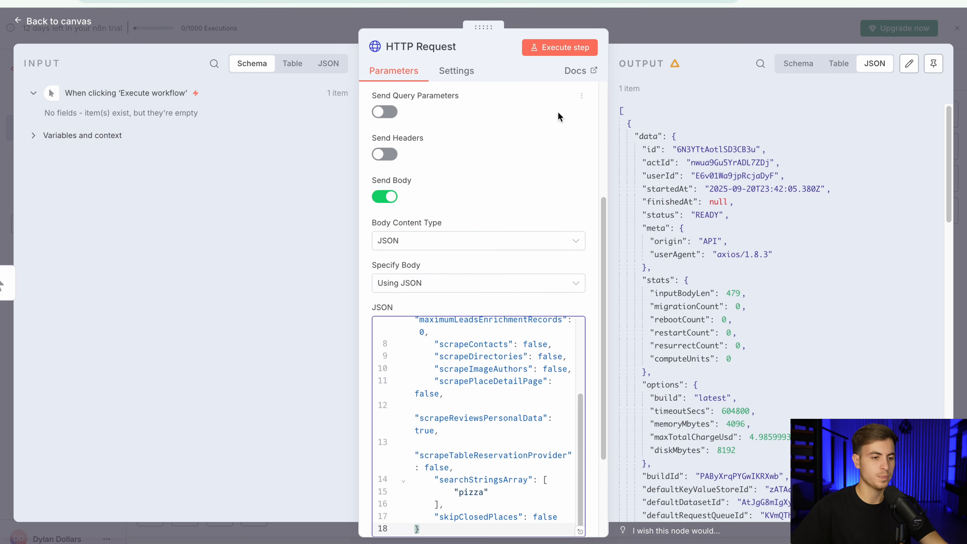
scroll(560, 91, "down", 3)
left_click(560, 47)
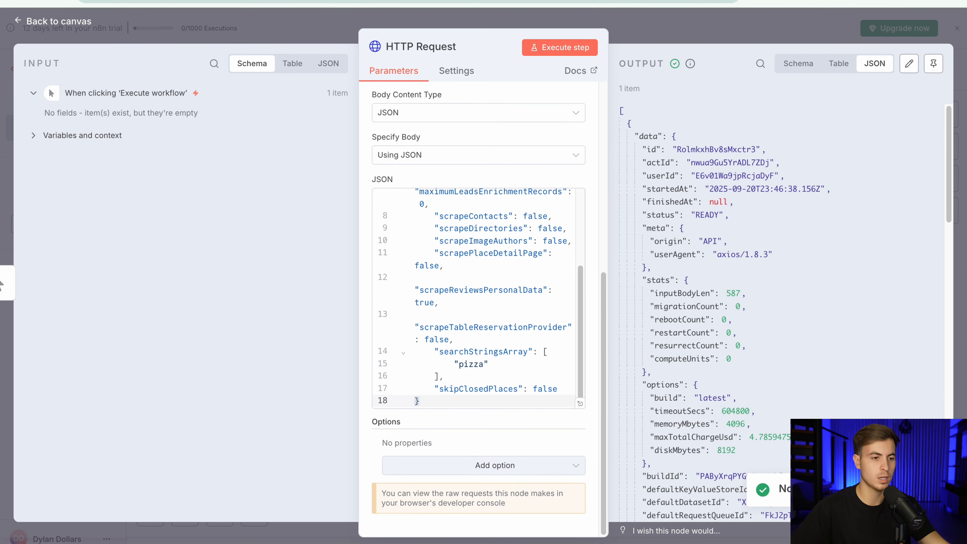
- Switch to Apify's runs list for the Google Maps Scraper and inspect the results of the newest API-started run
left_click(301, 0)
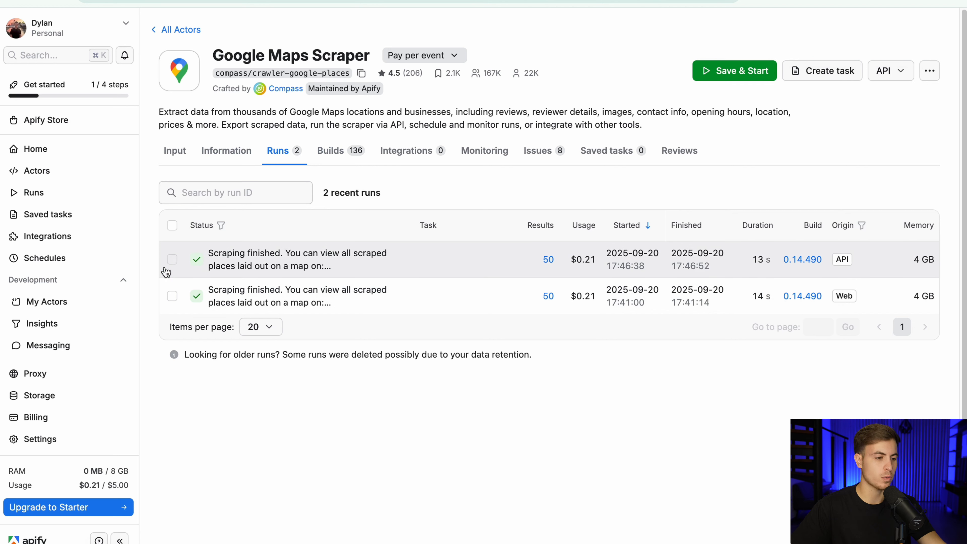
left_click(172, 259)
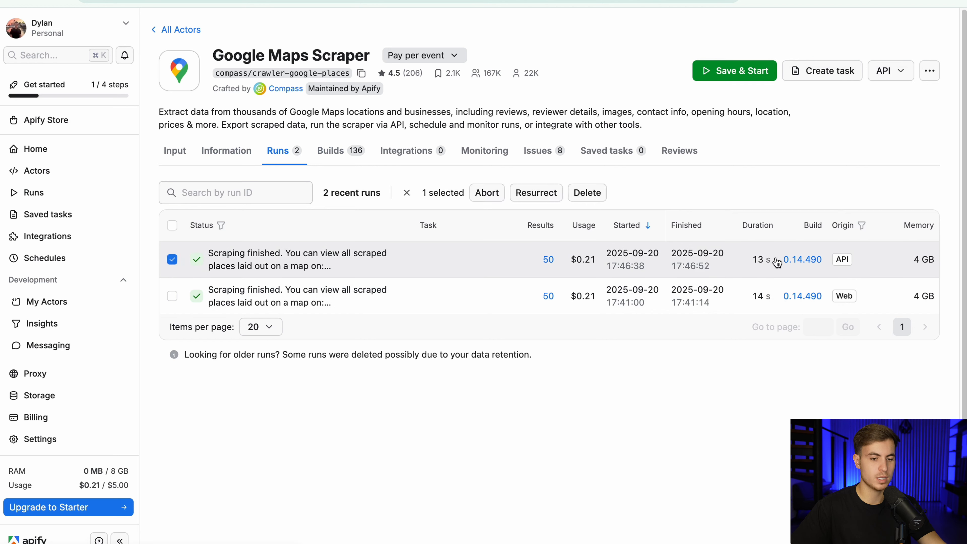
left_click(548, 260)
left_click(512, 116)
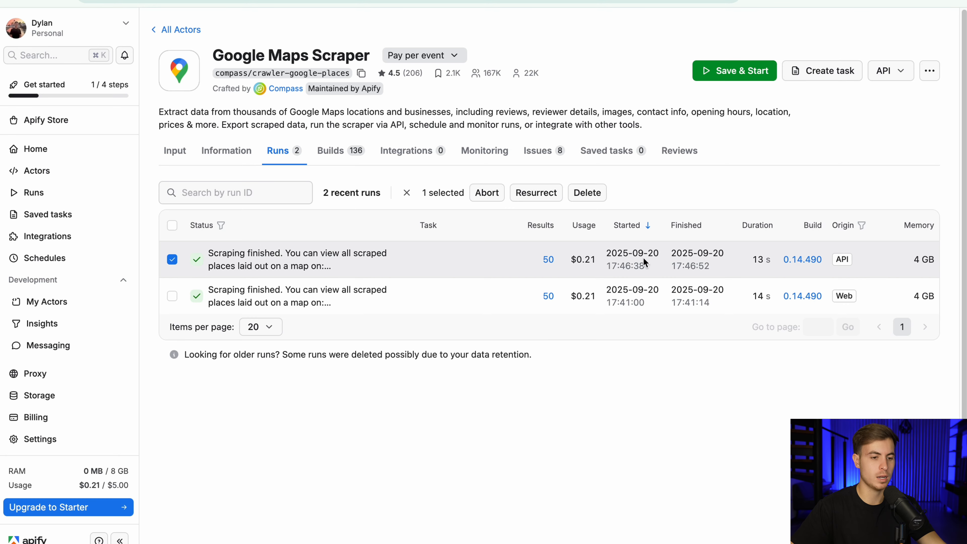
left_click(539, 263)
key("Escape")
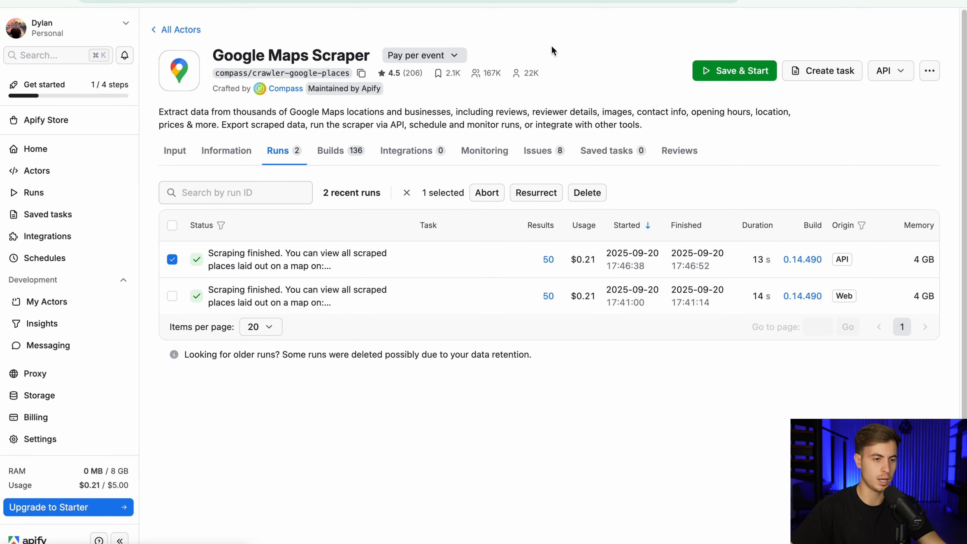
- Open the scraper's API endpoints and copy the Get last run dataset items URL
left_click(892, 72)
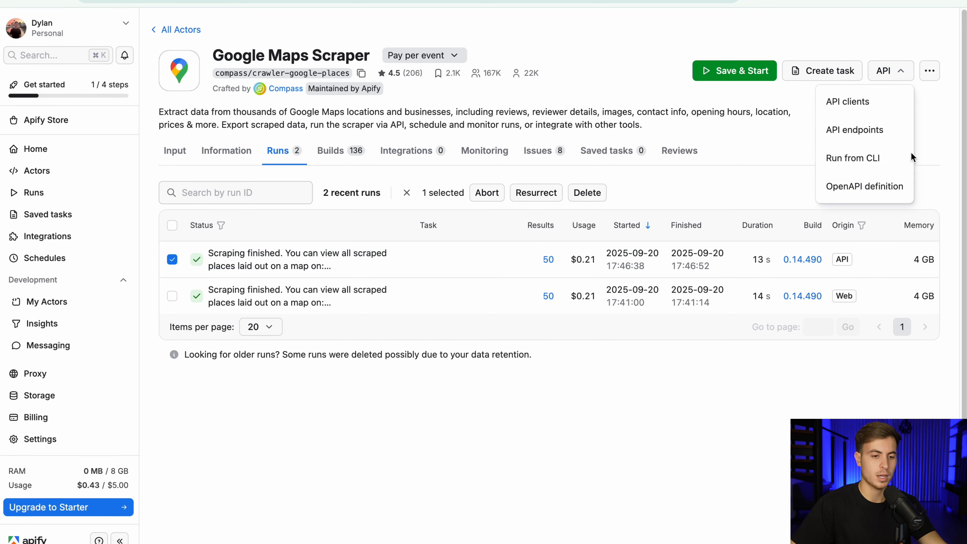
left_click(881, 138)
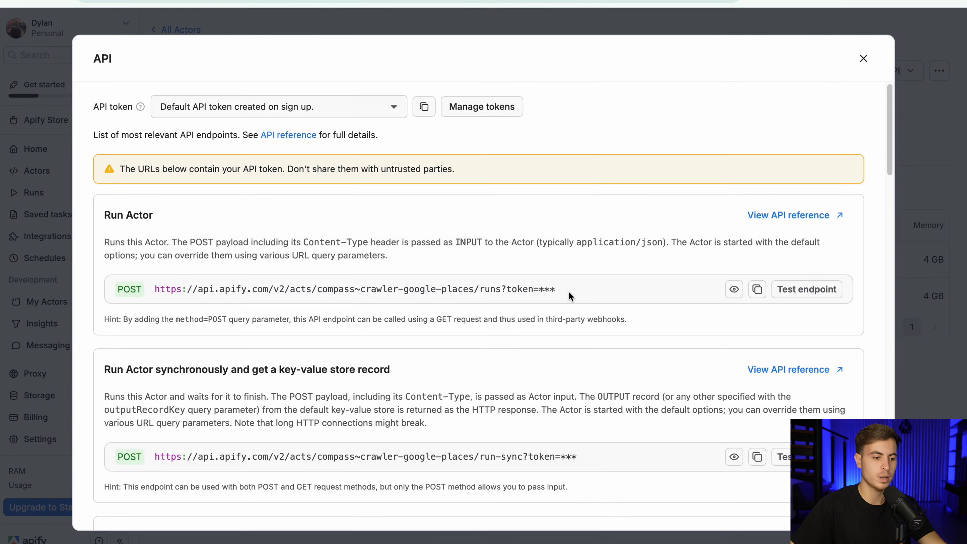
scroll(560, 335, "down", 20)
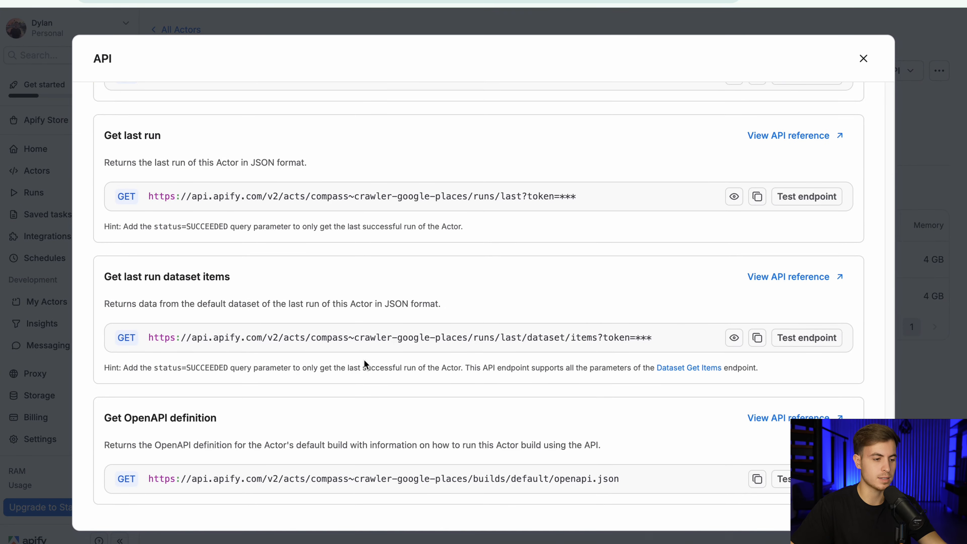
left_click(757, 338)
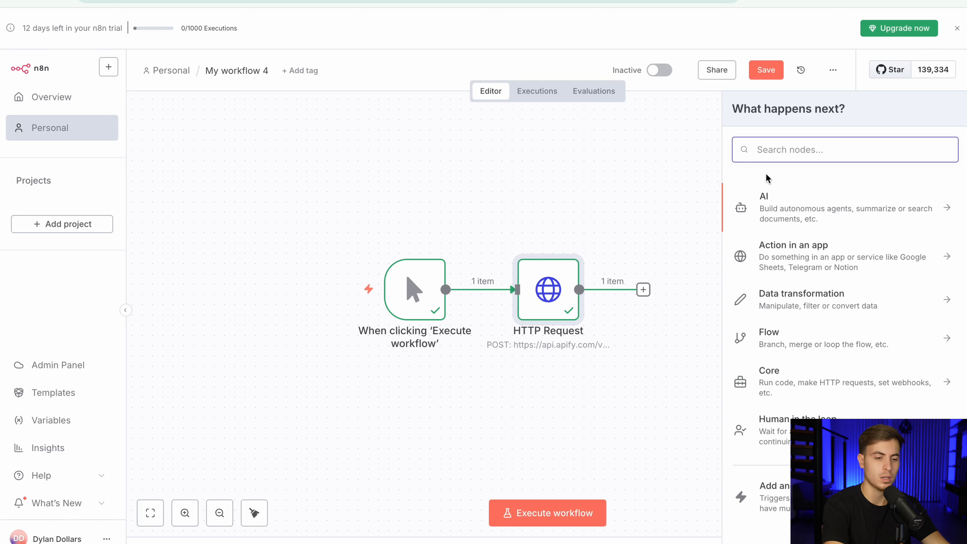
- Add a second HTTP Request node after the first in n8n and execute it with the pasted dataset items URL containing the API token
type("http")
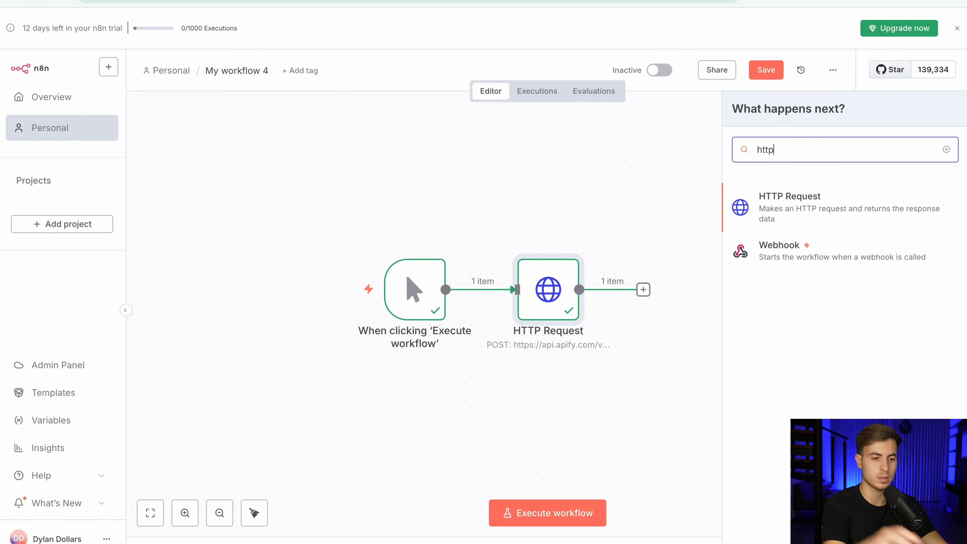
left_click(833, 197)
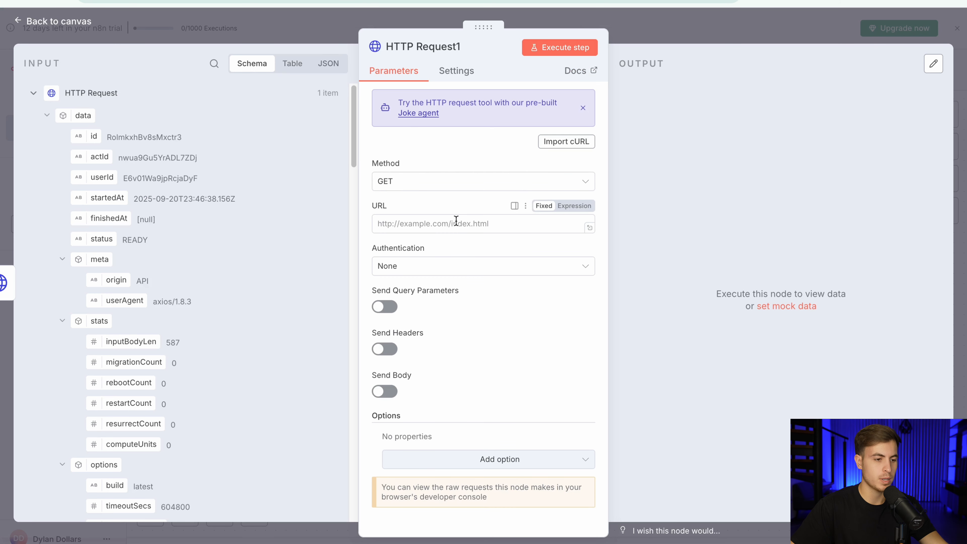
left_click(456, 222)
key("ctrl+v")
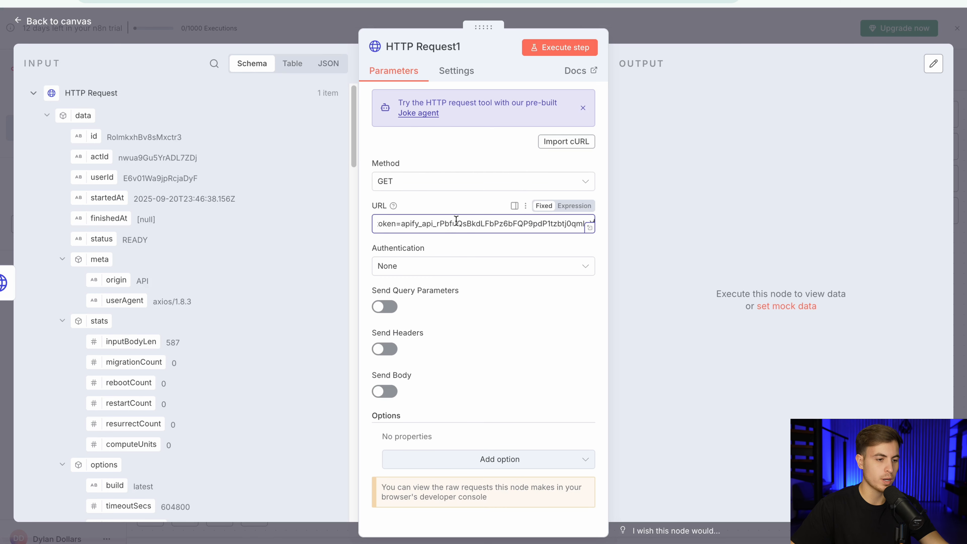
left_click(572, 49)
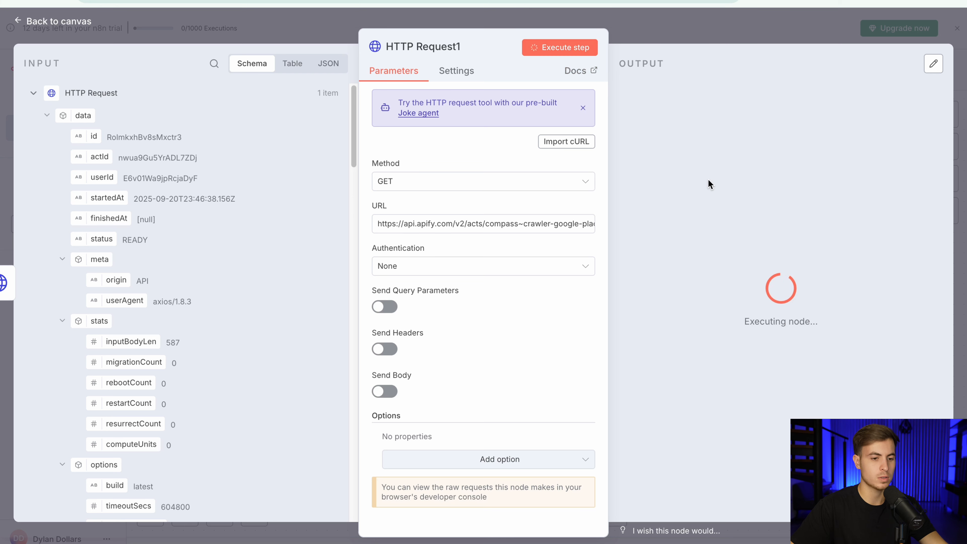
- Examine the scraped place data in the second HTTP Request's output, including opening hours, categories and additional info
scroll(758, 301, "down", 3)
scroll(742, 286, "up", 3)
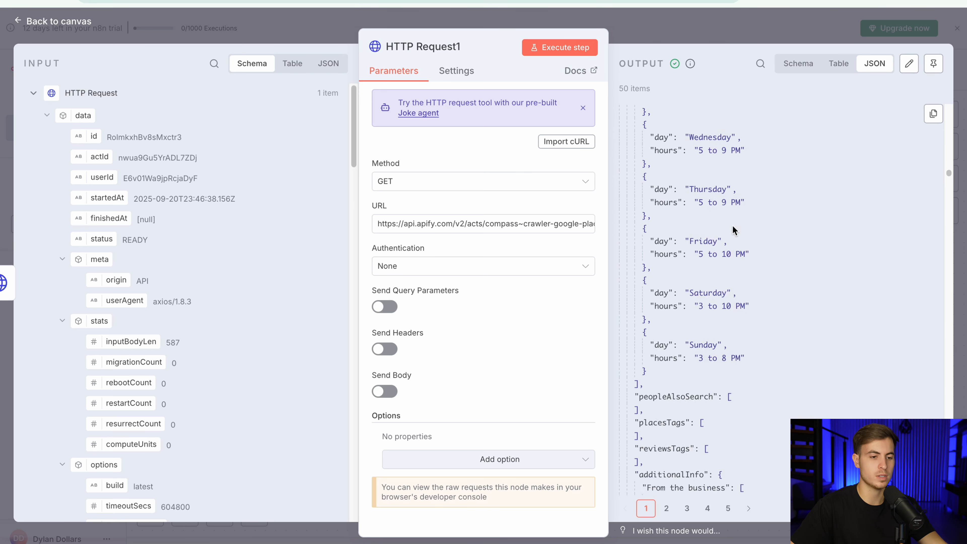
scroll(726, 270, "down", 10)
scroll(726, 264, "down", 2)
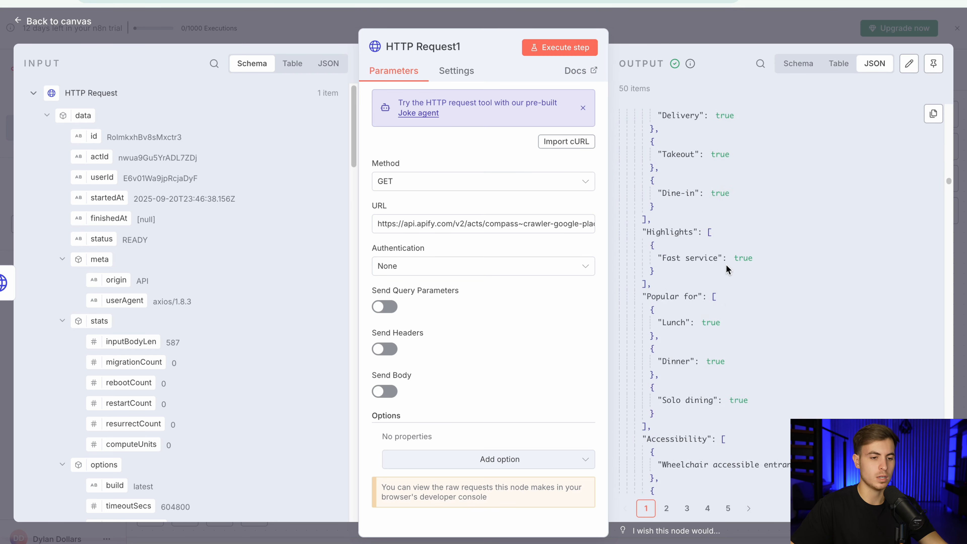
scroll(731, 294, "up", 4)
scroll(754, 332, "down", 7)
scroll(766, 336, "down", 4)
scroll(763, 333, "up", 8)
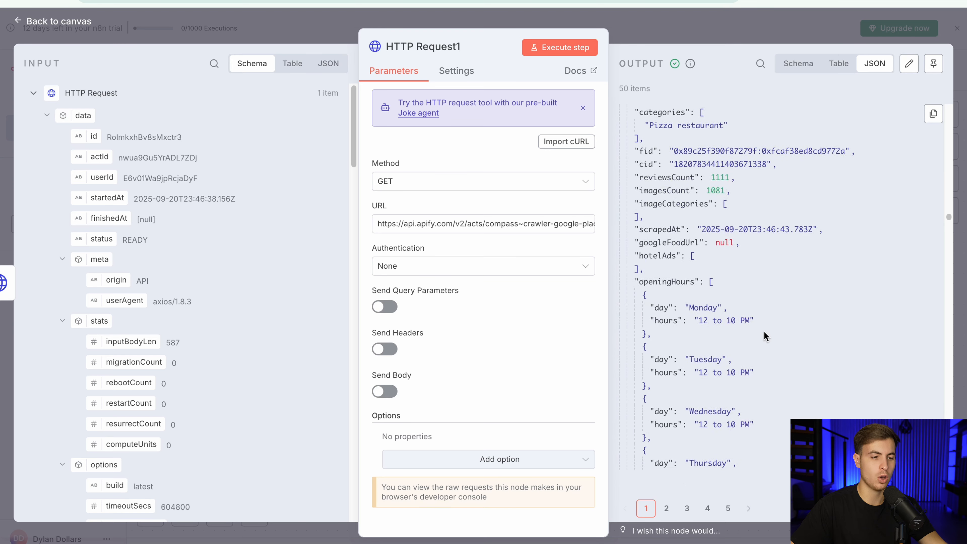
scroll(764, 331, "down", 12)
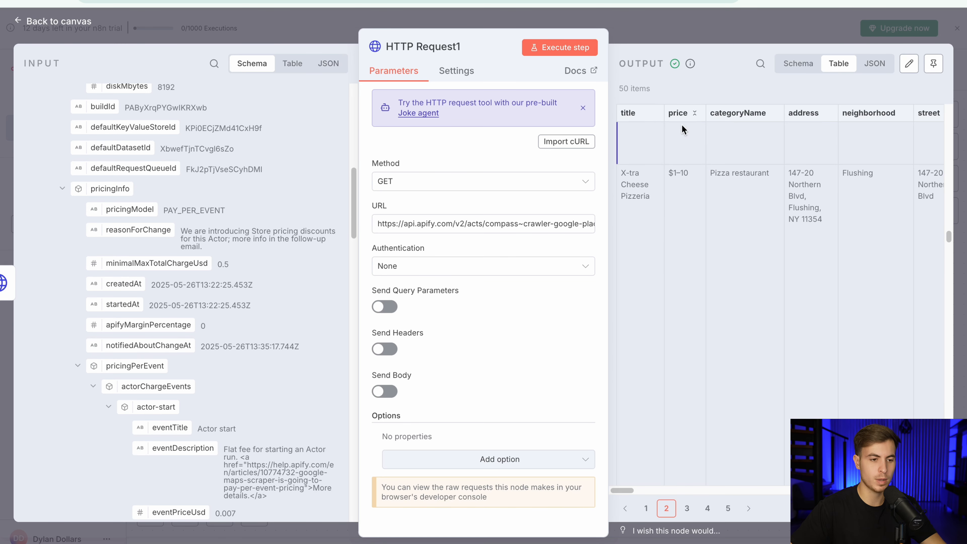
- Examine the columns of the second HTTP Request's output table, from title and price across to imageUrl
scroll(680, 110, "right", 15)
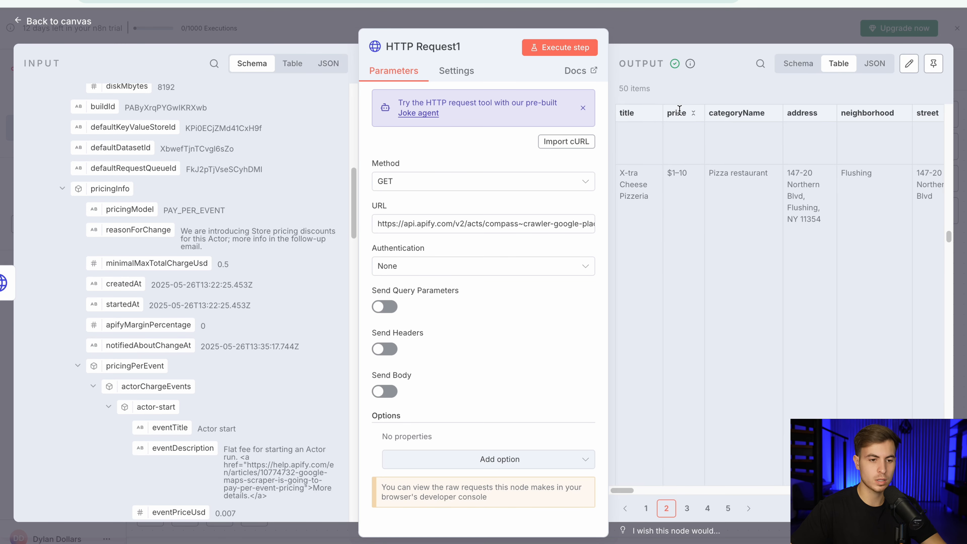
scroll(679, 110, "right", 5)
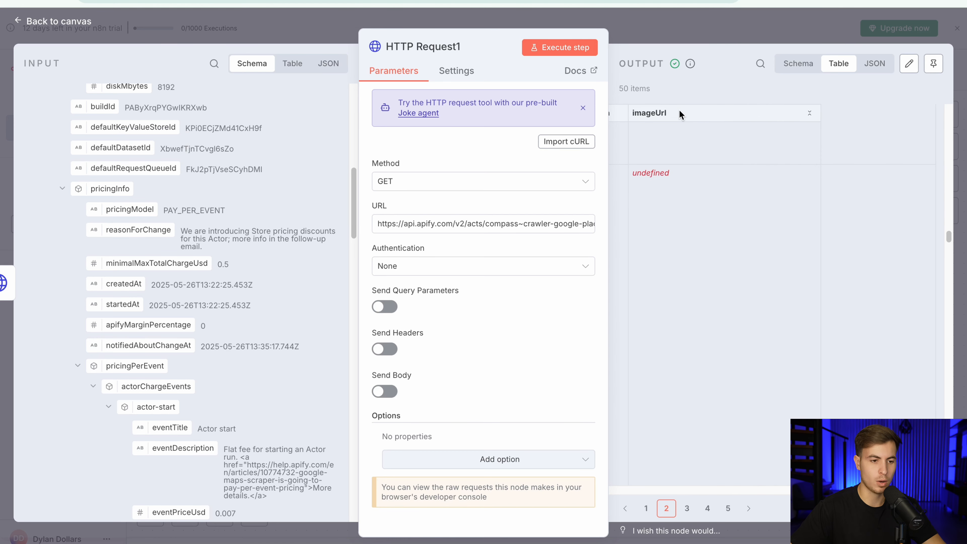
double_click(651, 113)
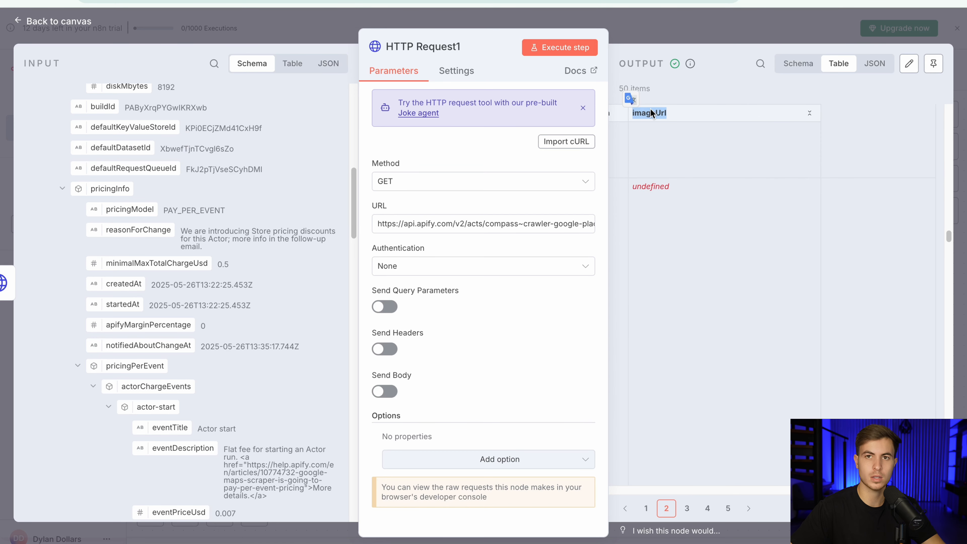
left_click(701, 112)
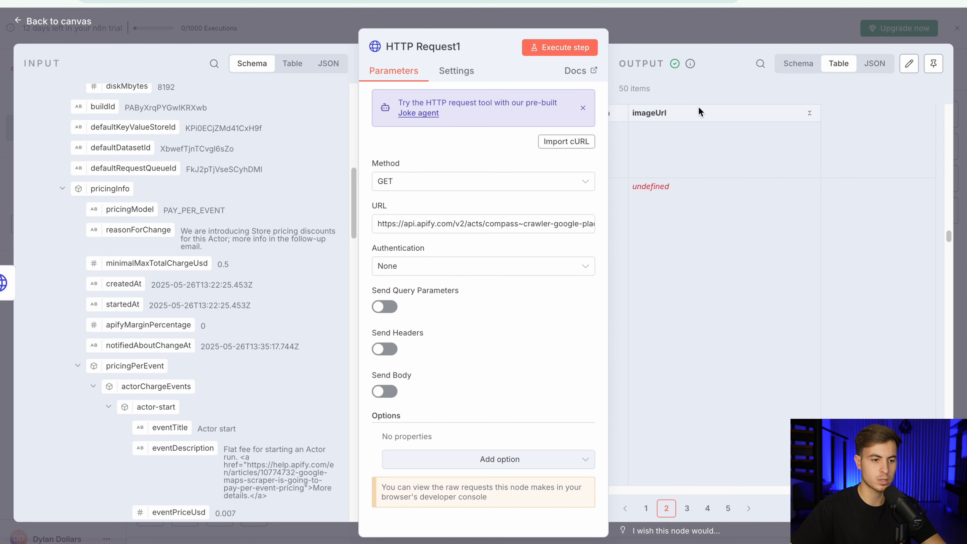
left_click_drag(695, 115, 636, 110)
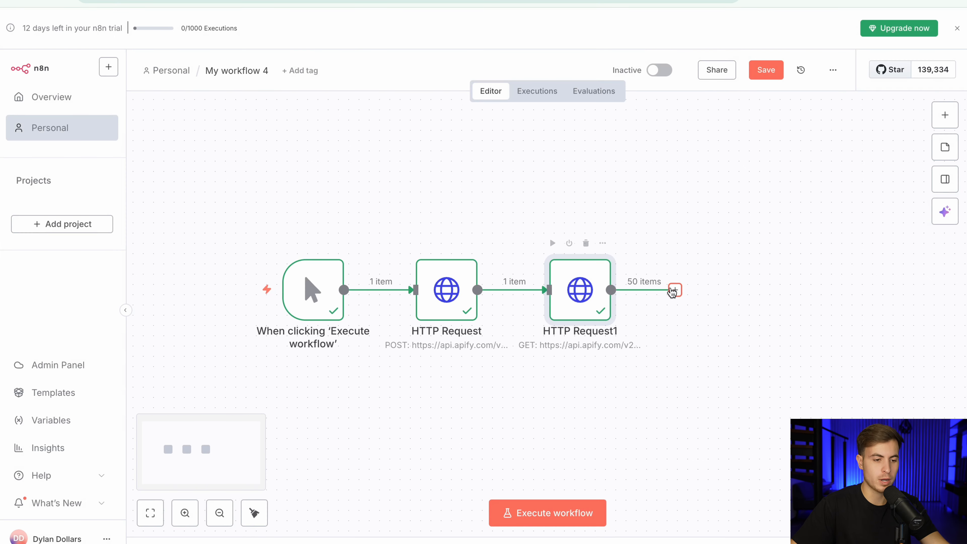
- Add a Google Sheets node with the Append or update row in sheet action after the second HTTP Request node
left_click(675, 289)
type("google")
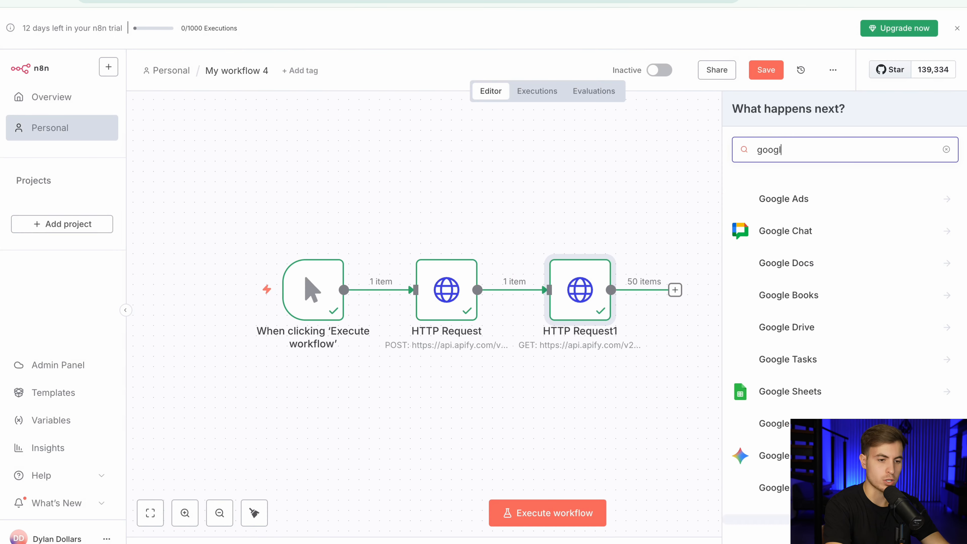
left_click(803, 391)
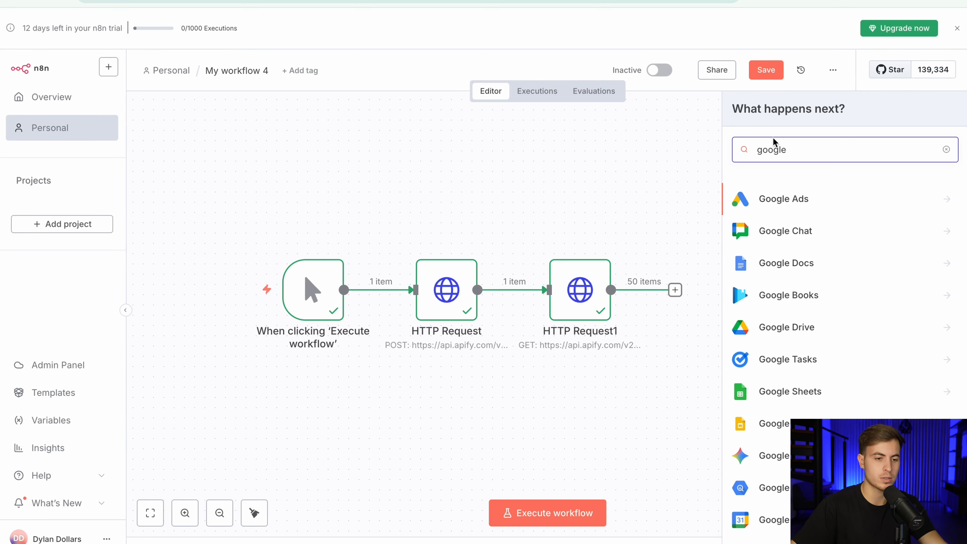
left_click(818, 391)
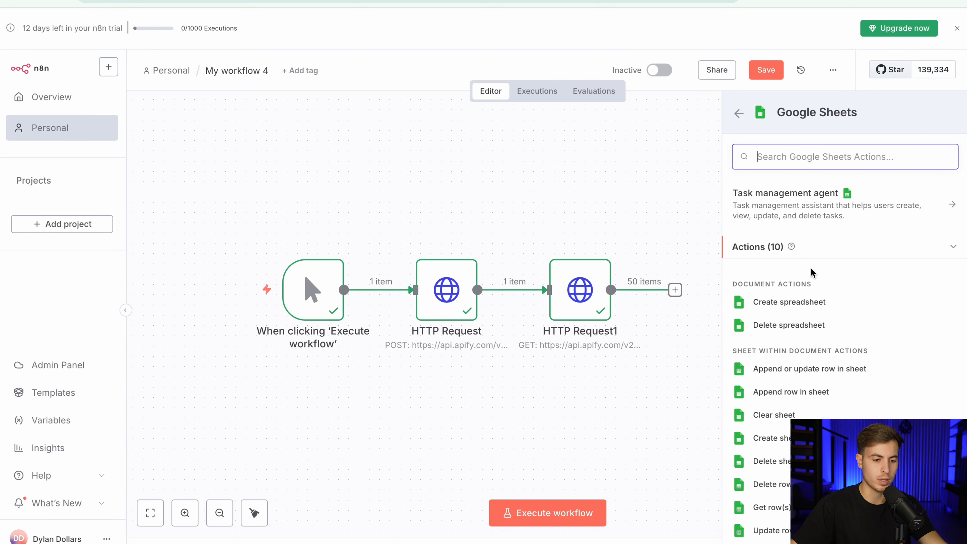
left_click(804, 369)
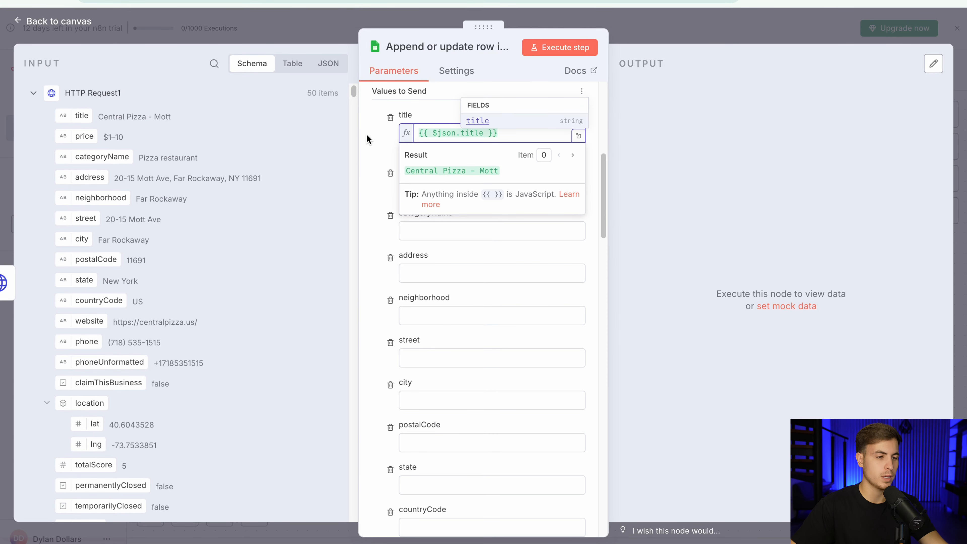
- Map the price, categoryName, address, neighborhood, street and city fields from the second HTTP Request to the matching sheet columns
left_click(366, 134)
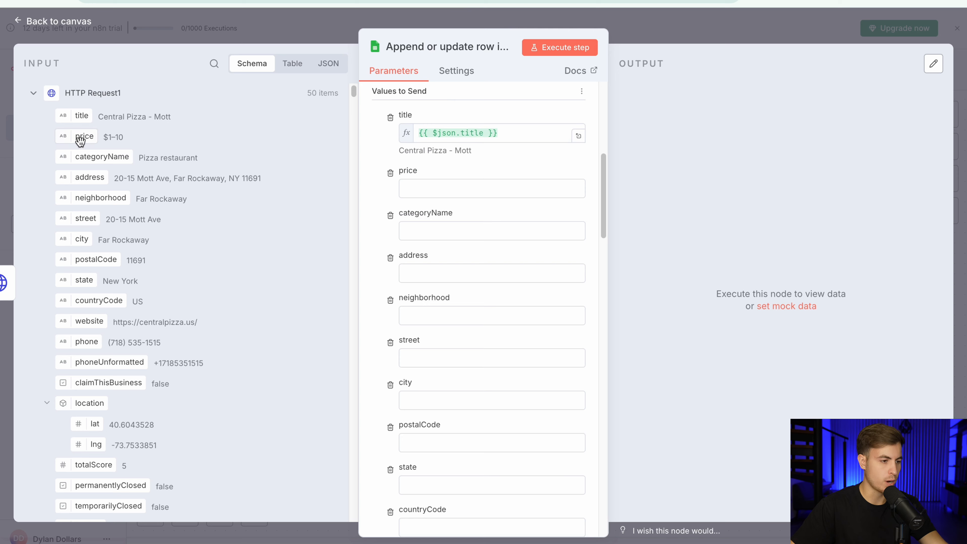
left_click_drag(80, 141, 415, 188)
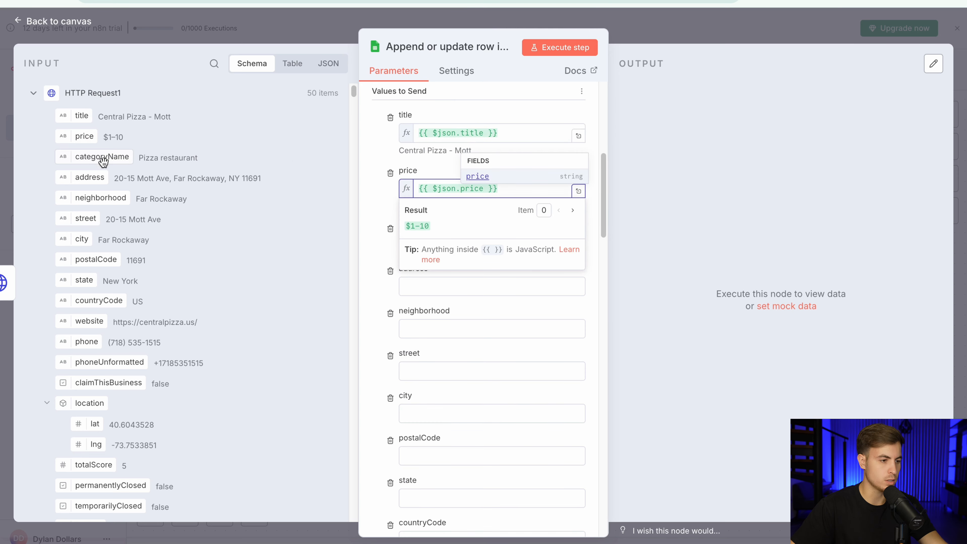
left_click_drag(103, 162, 438, 246)
left_click_drag(89, 177, 307, 216)
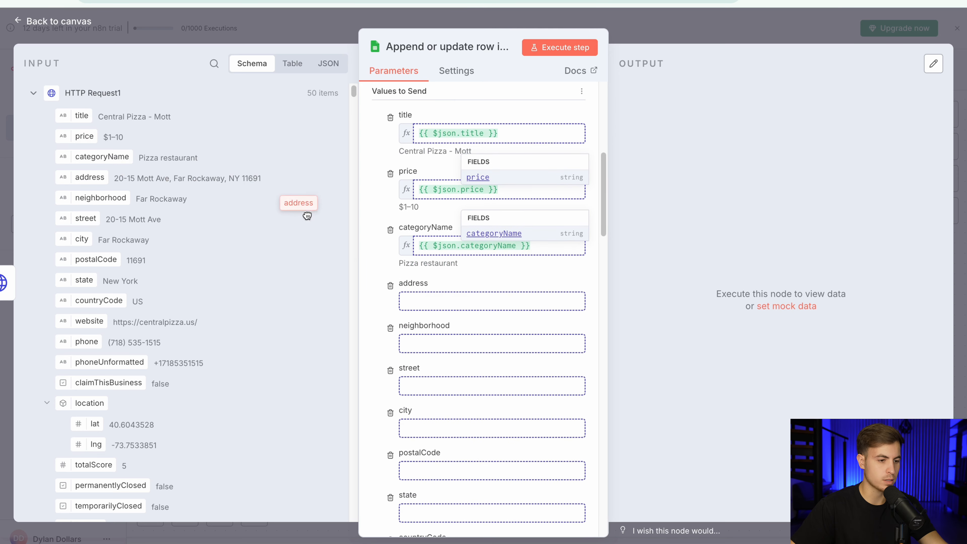
left_click_drag(86, 218, 429, 266)
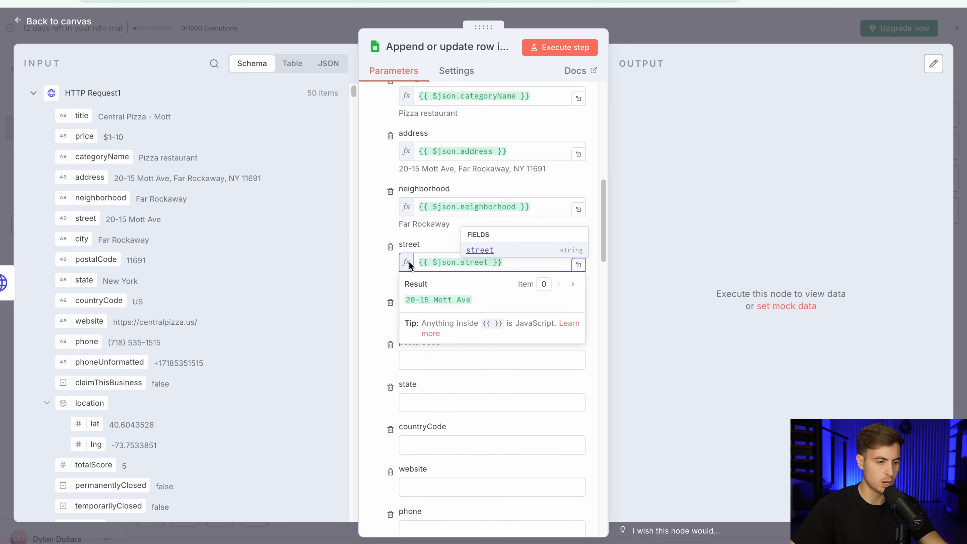
left_click(367, 264)
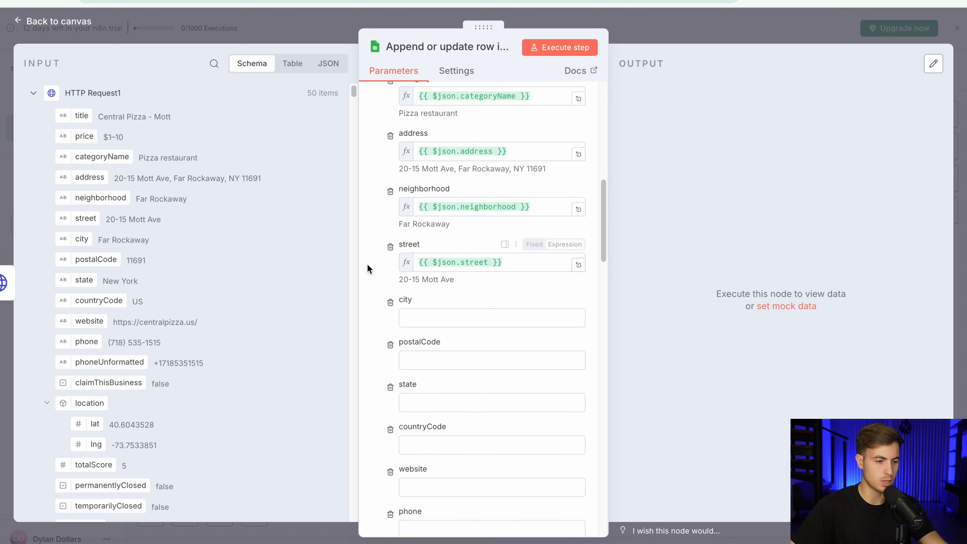
scroll(367, 263, "down", 3)
left_click_drag(81, 239, 437, 222)
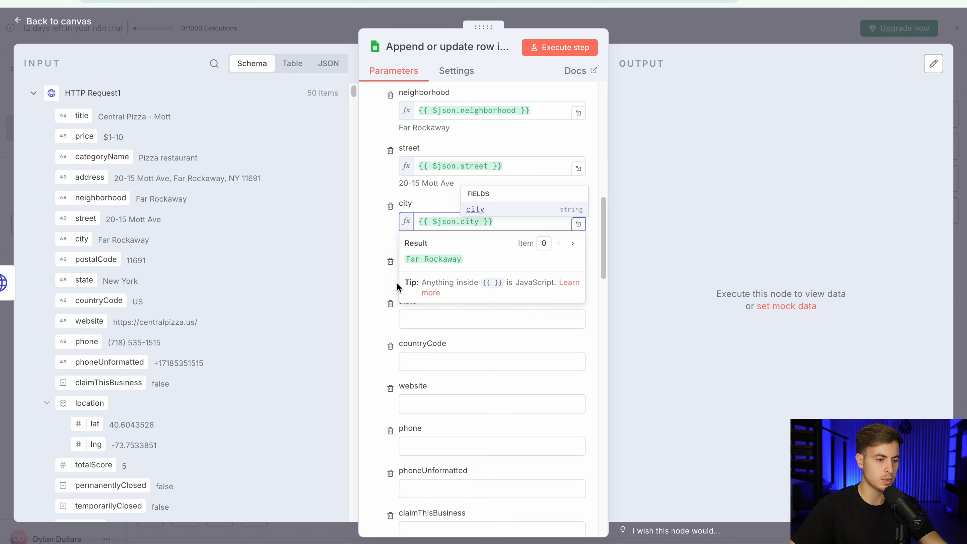
left_click(364, 237)
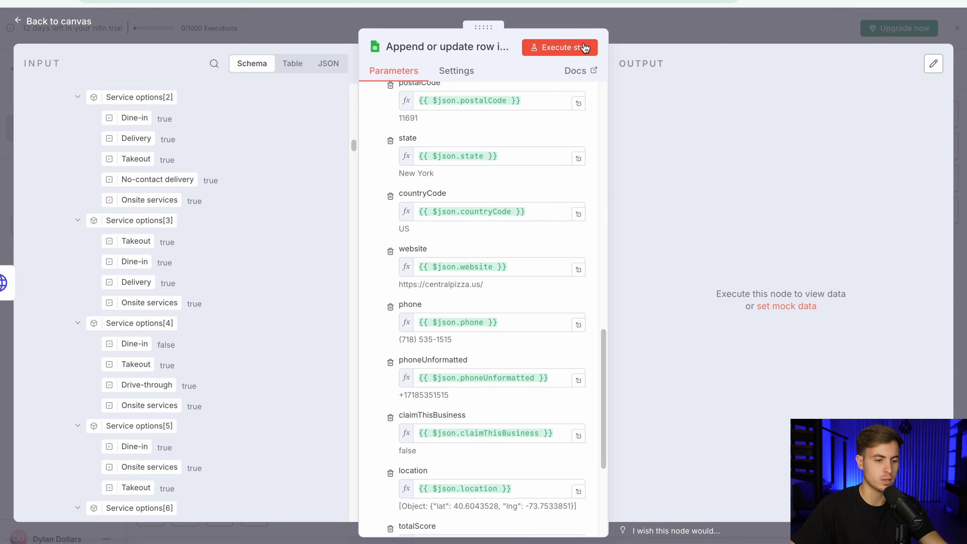
- Execute the Google Sheets node and check the business rows in its output and in the Untitled spreadsheet
left_click(582, 44)
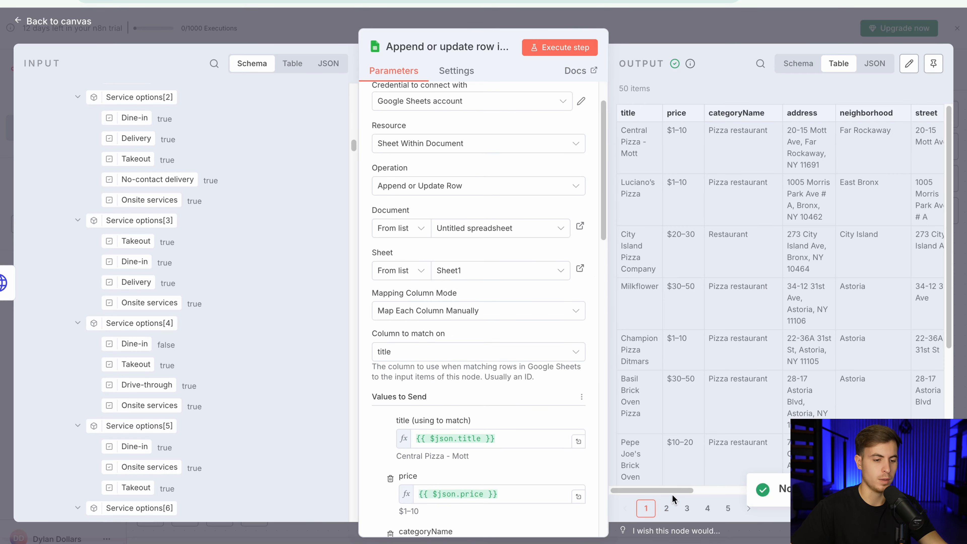
left_click_drag(674, 493, 758, 492)
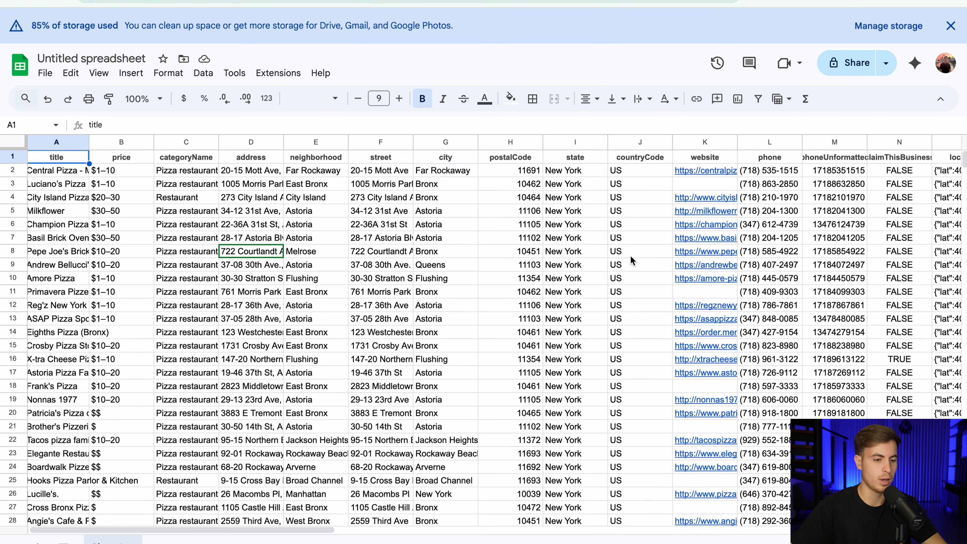
scroll(630, 255, "down", 5)
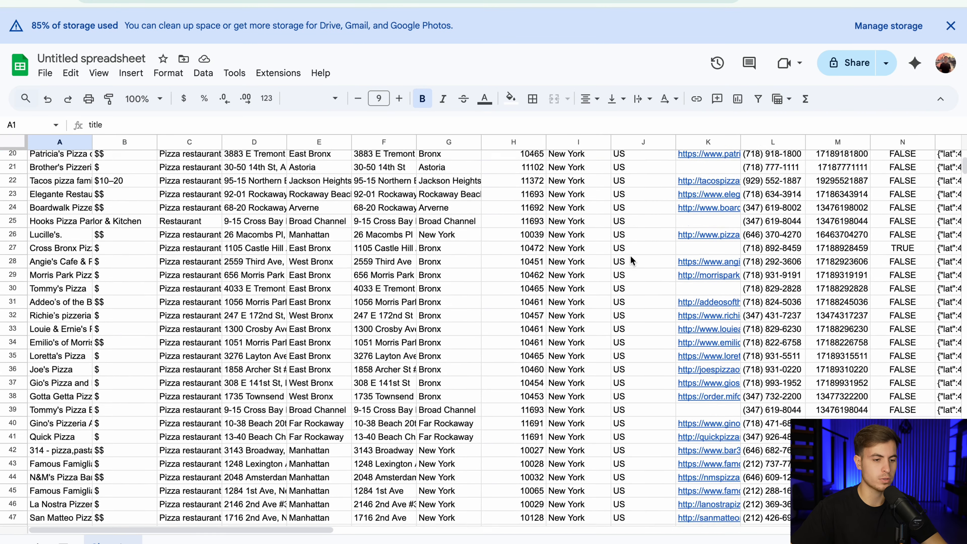
scroll(630, 260, "up", 10)
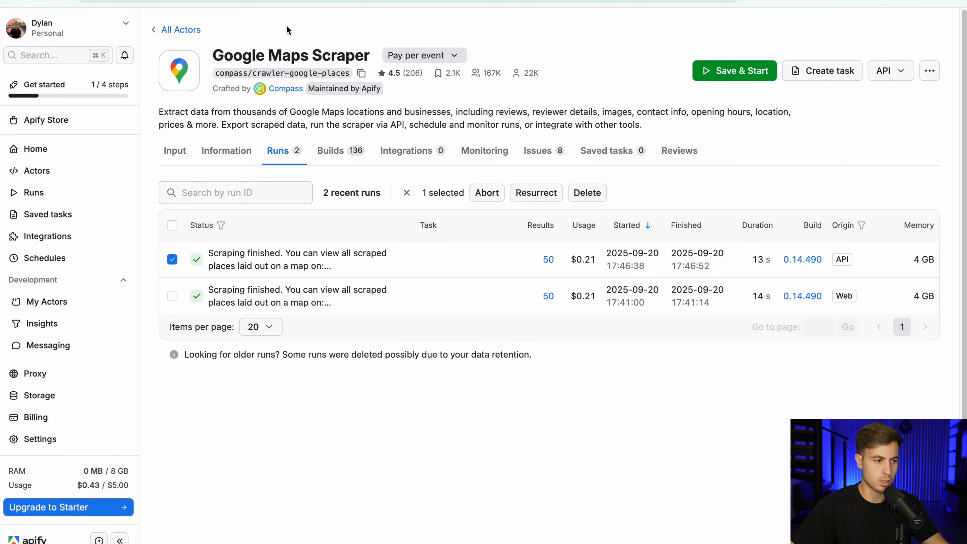
- Switch from Apify's runs list back to the n8n workflow and tidy up the node layout on the canvas
left_click(537, 257)
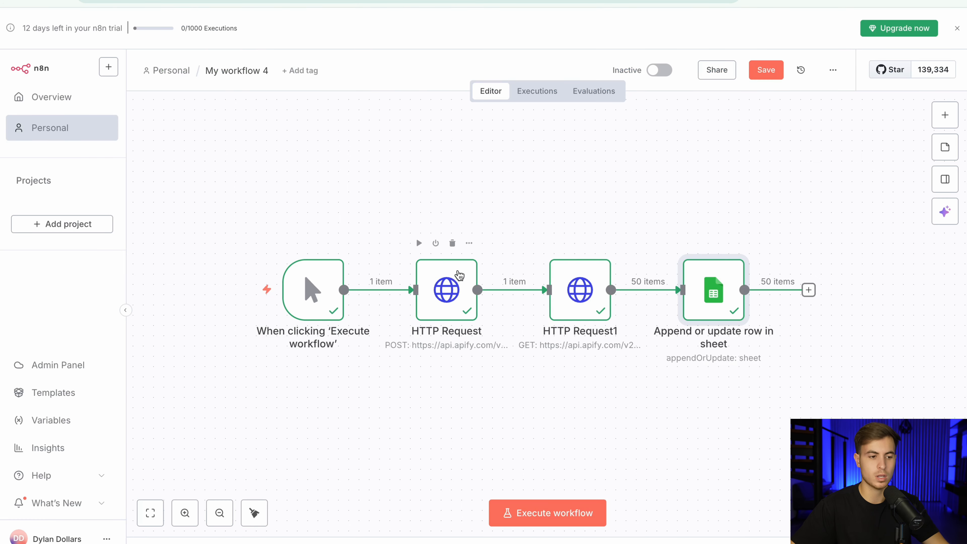
mouse_move(336, 294)
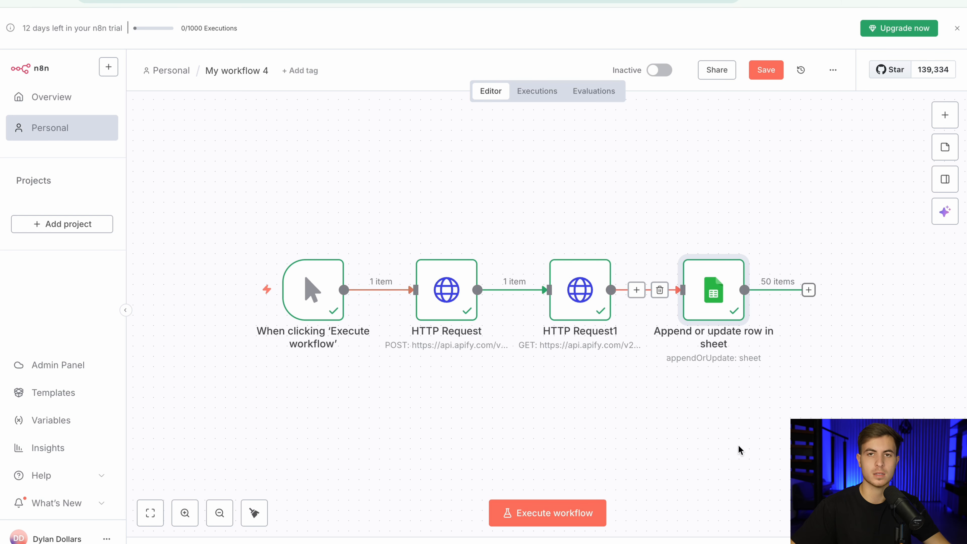
key("shift+alt+t")
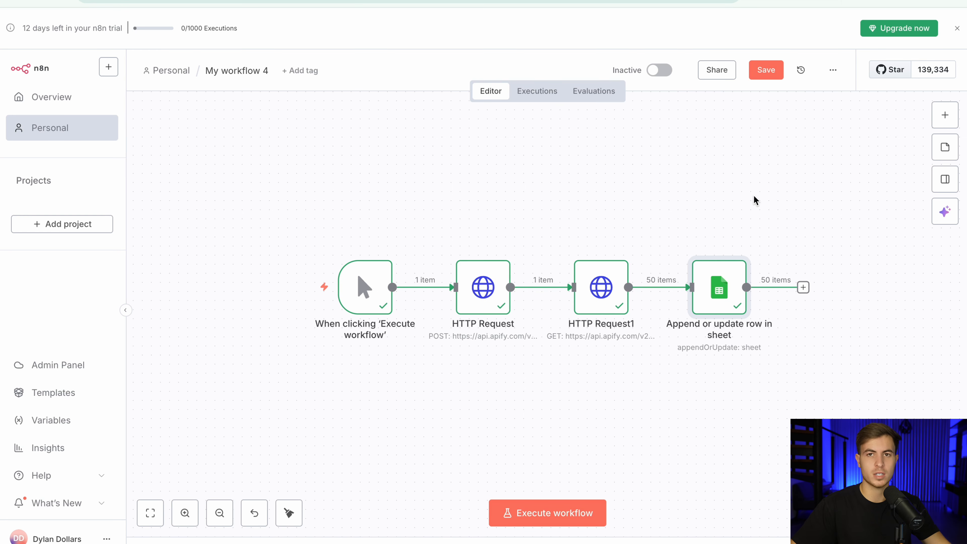